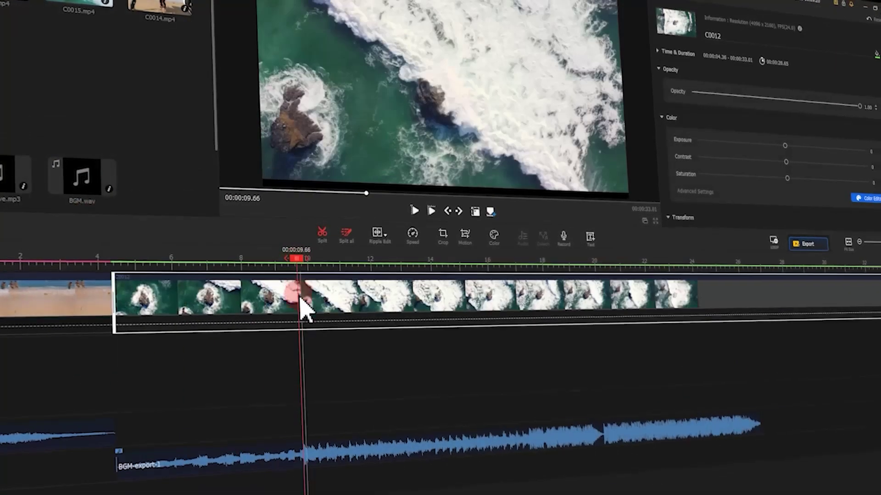
# Step: Split the surf clip at 00:00:08.73 and delete the unwanted segment
pyautogui.moveTo(299, 295); pyautogui.dragTo(281, 268)
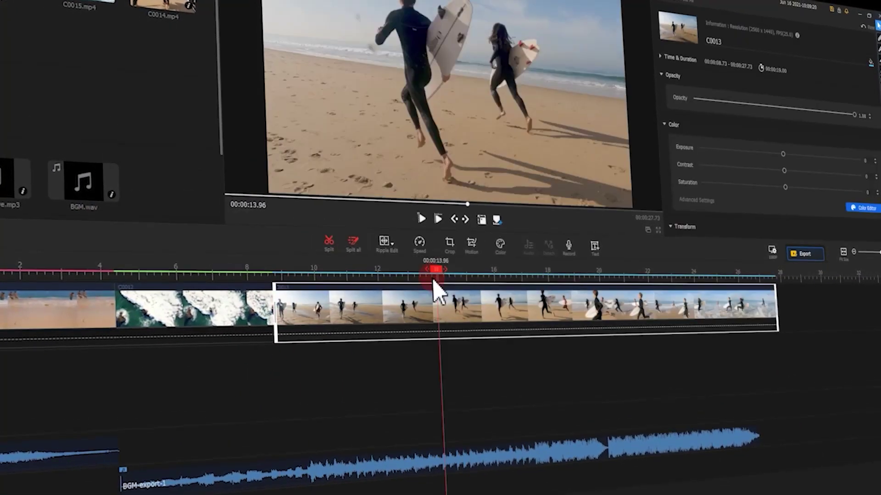
pyautogui.click(374, 316)
pyautogui.click(441, 288)
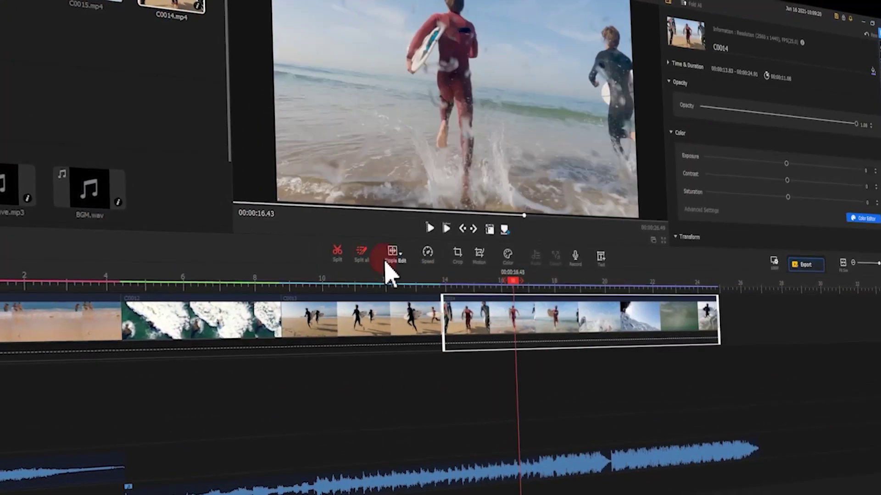
pyautogui.click(532, 307)
pyautogui.press('Delete')
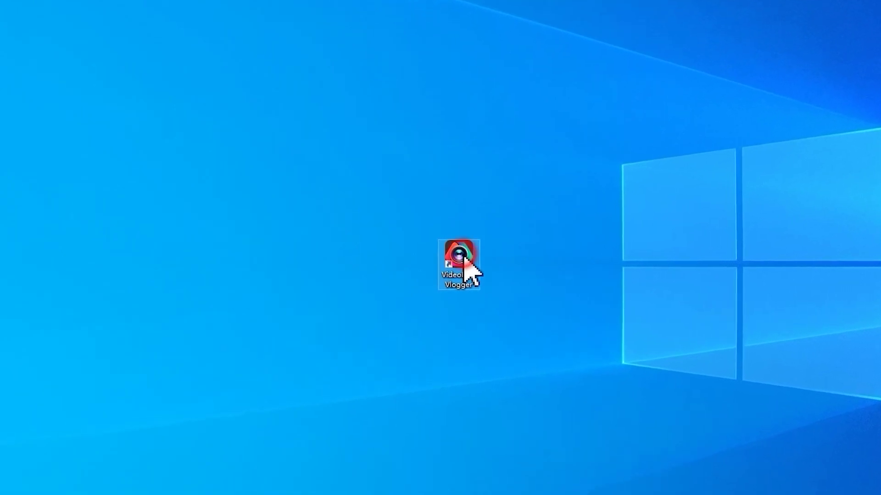
# Step: Launch VideoProc Vlogger and set up project 'surf' at 1920 x 1080 1080P and 30 fps
pyautogui.doubleClick(459, 257)
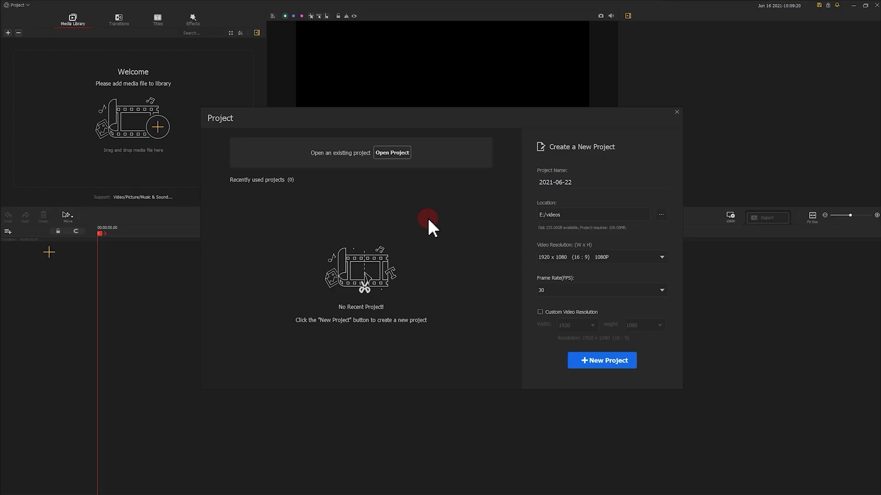
pyautogui.click(589, 184)
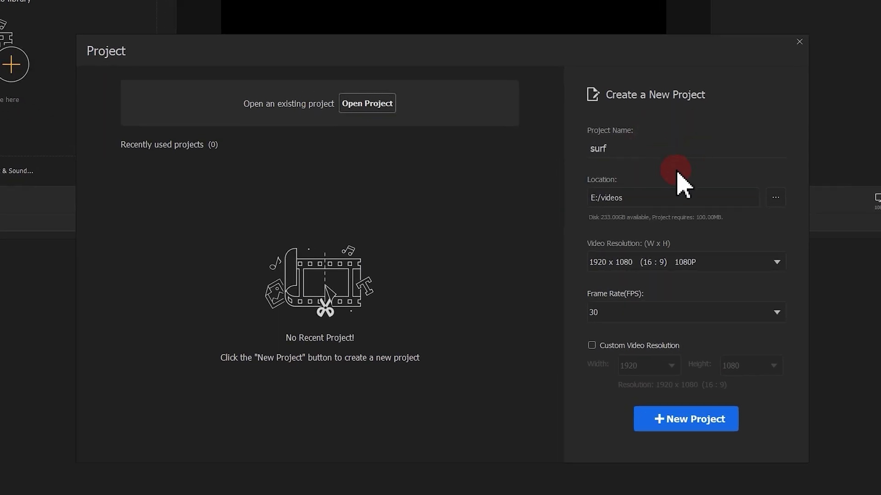
pyautogui.click(777, 261)
pyautogui.moveTo(784, 286)
pyautogui.mouseDown()
pyautogui.moveTo(789, 303)
pyautogui.moveTo(790, 278)
pyautogui.mouseUp()
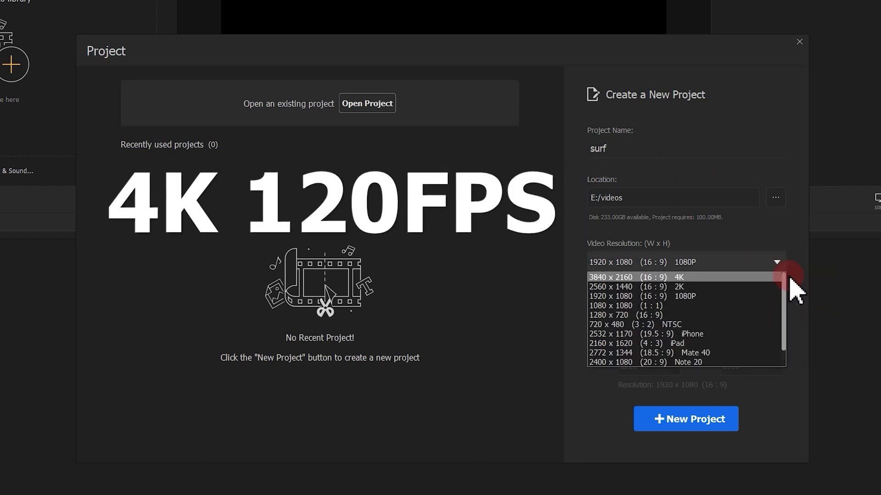
pyautogui.click(754, 296)
pyautogui.click(775, 309)
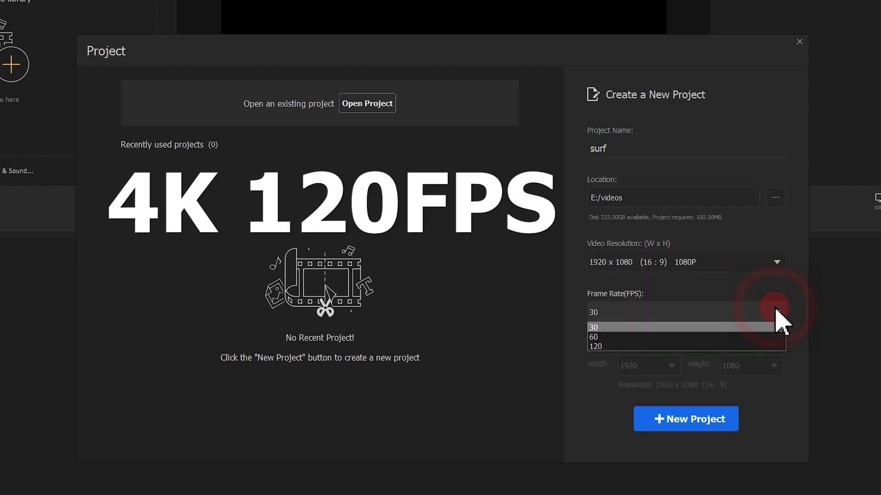
pyautogui.click(759, 326)
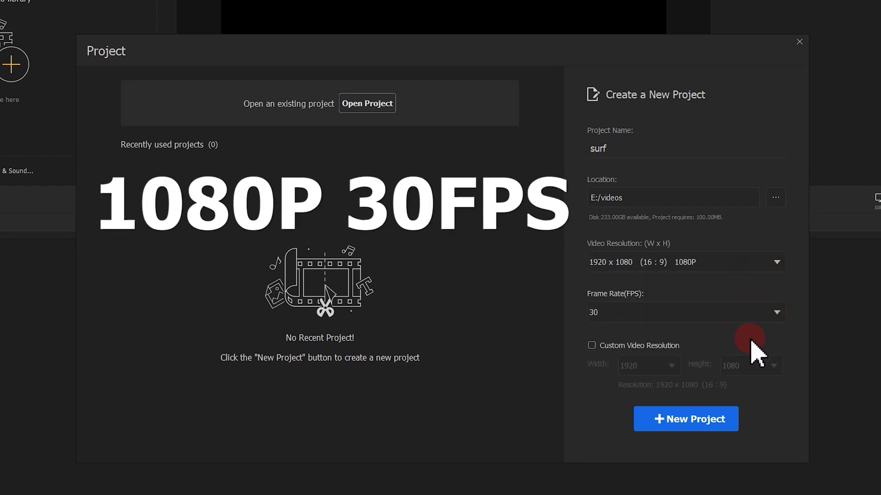
# Step: Create the surf project and change its resolution to vertical 1080 x 1920 (9:16)
pyautogui.click(694, 431)
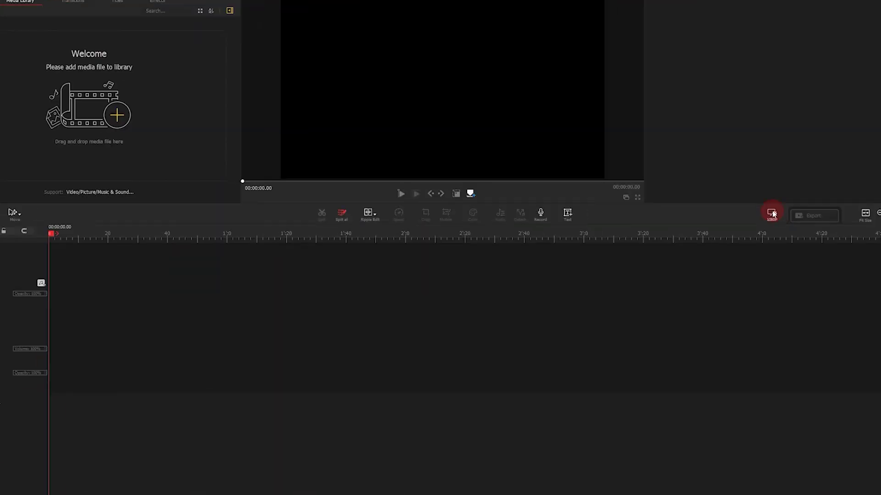
pyautogui.click(876, 199)
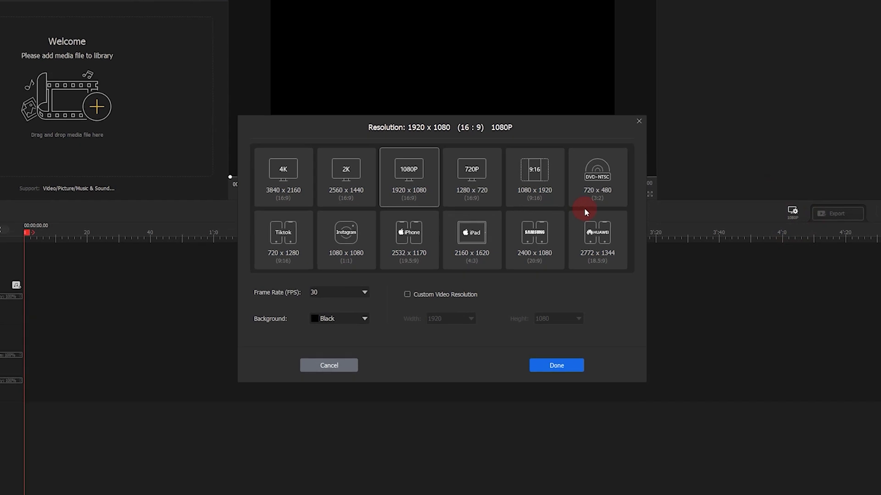
pyautogui.click(491, 194)
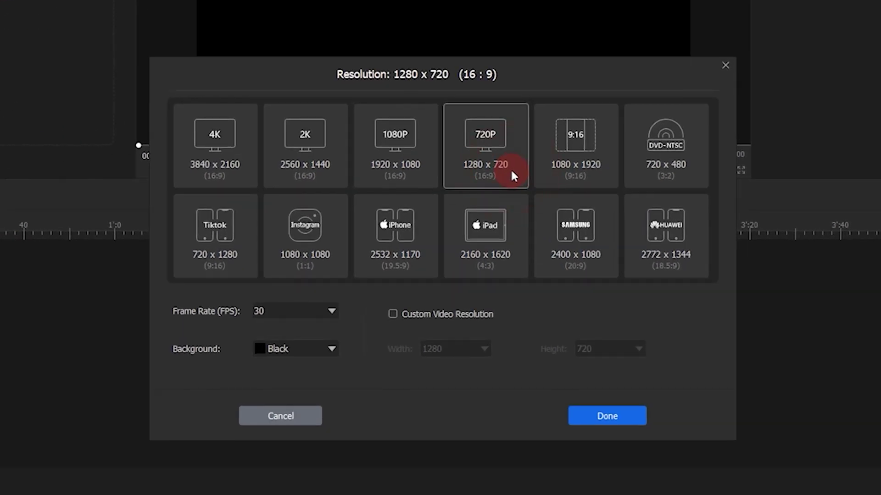
pyautogui.click(521, 196)
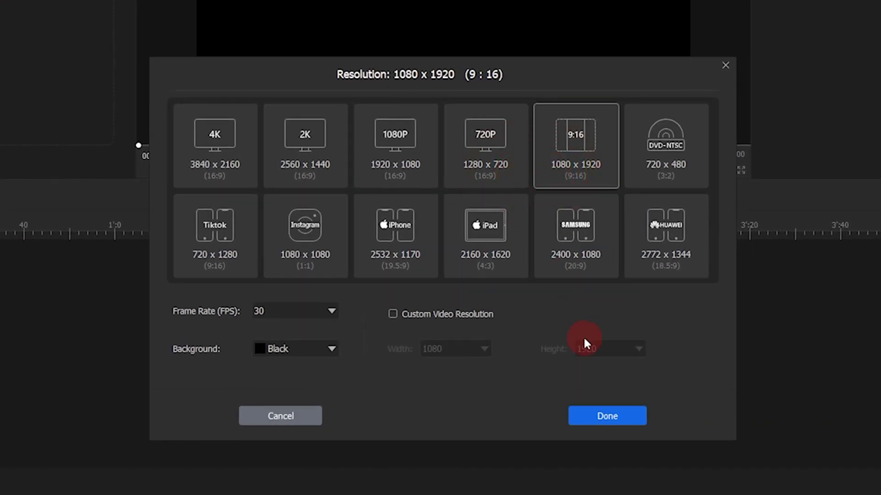
pyautogui.click(605, 416)
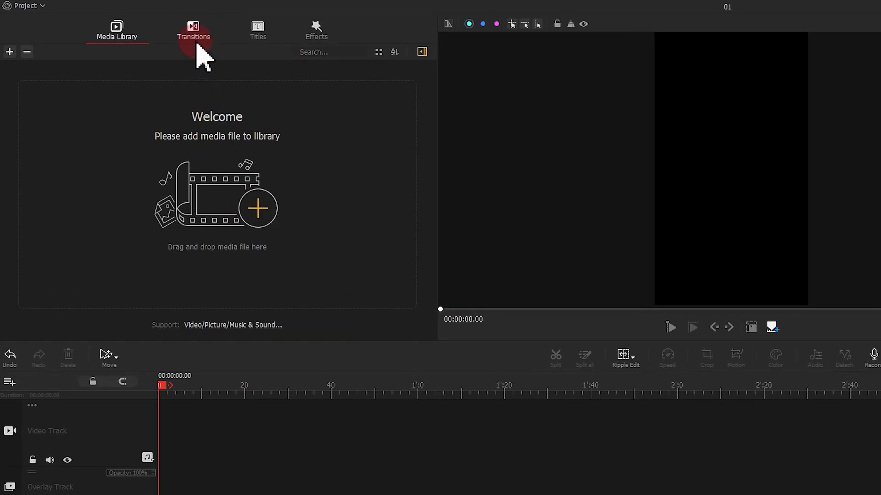
pyautogui.click(198, 50)
pyautogui.click(262, 38)
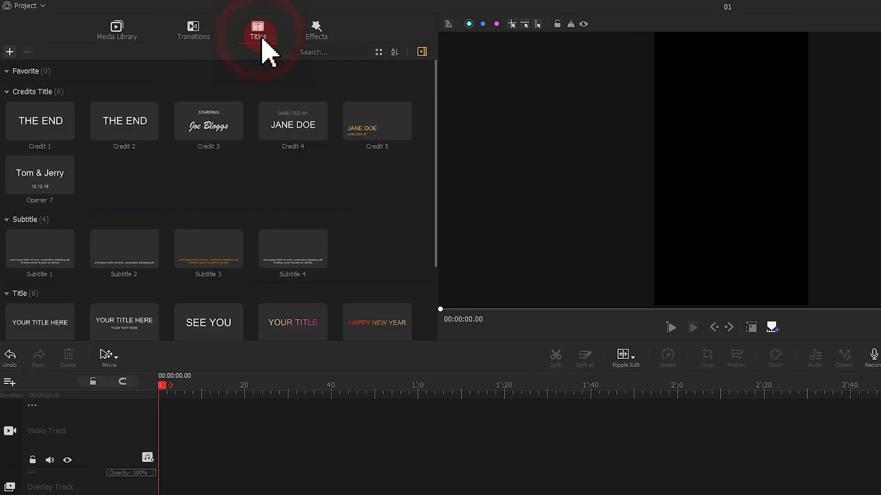
pyautogui.click(316, 33)
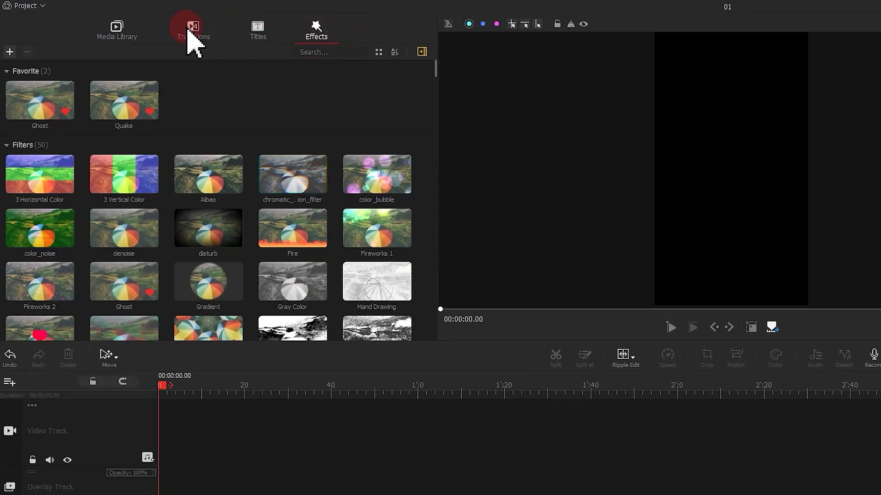
pyautogui.click(117, 28)
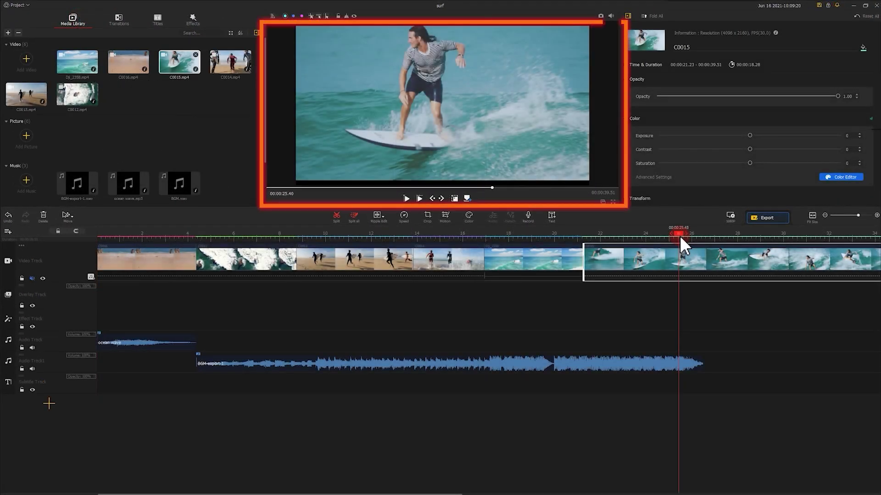
pyautogui.moveTo(681, 237)
pyautogui.mouseDown()
pyautogui.moveTo(751, 239)
pyautogui.moveTo(692, 237)
pyautogui.mouseUp()
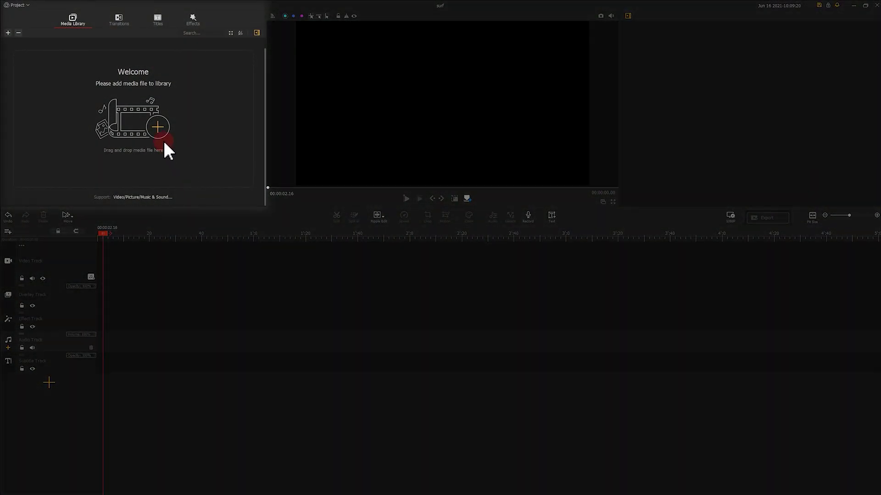
# Step: Import all eight files, the six surf clips plus BGM.wav and ocean wave.mp3, into the library
pyautogui.click(159, 132)
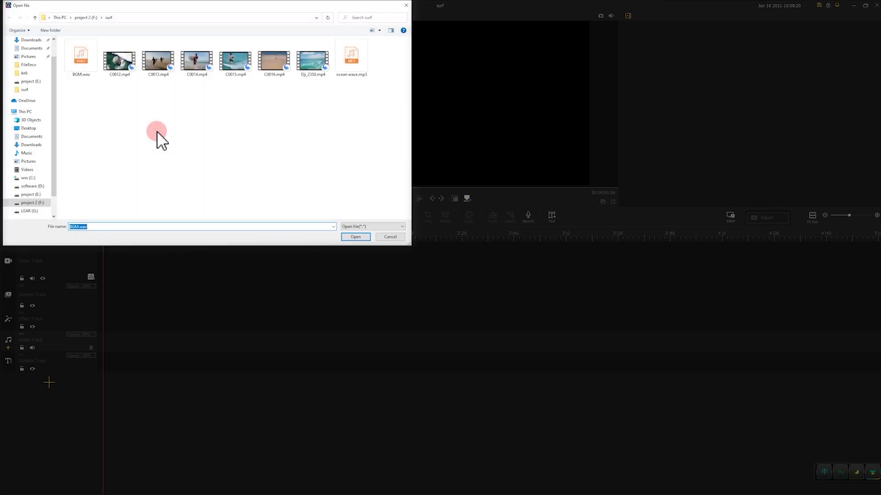
pyautogui.moveTo(110, 122); pyautogui.dragTo(366, 56)
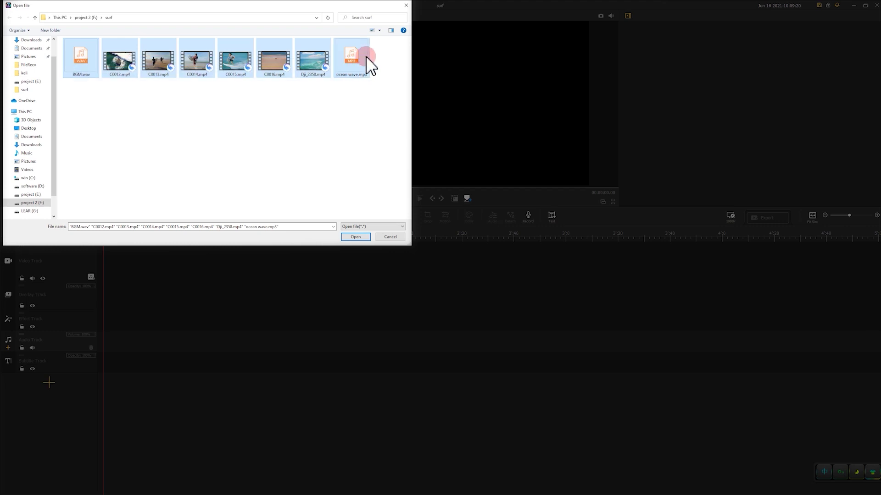
pyautogui.click(356, 237)
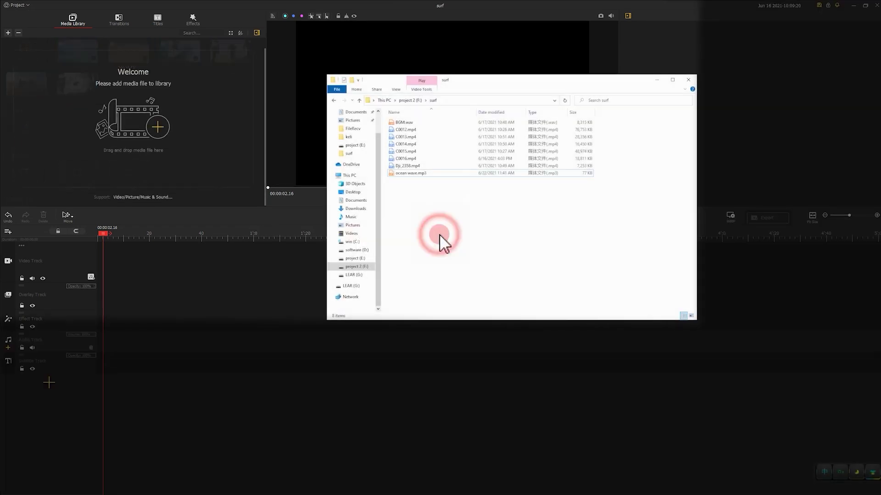
pyautogui.moveTo(415, 228); pyautogui.dragTo(446, 162)
pyautogui.moveTo(269, 151); pyautogui.dragTo(188, 145)
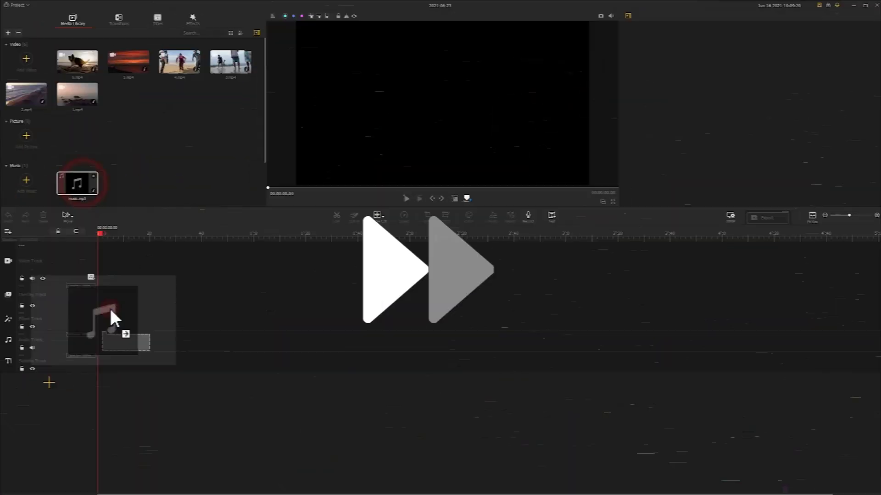
pyautogui.moveTo(113, 311); pyautogui.dragTo(112, 342)
pyautogui.moveTo(77, 62); pyautogui.dragTo(119, 261)
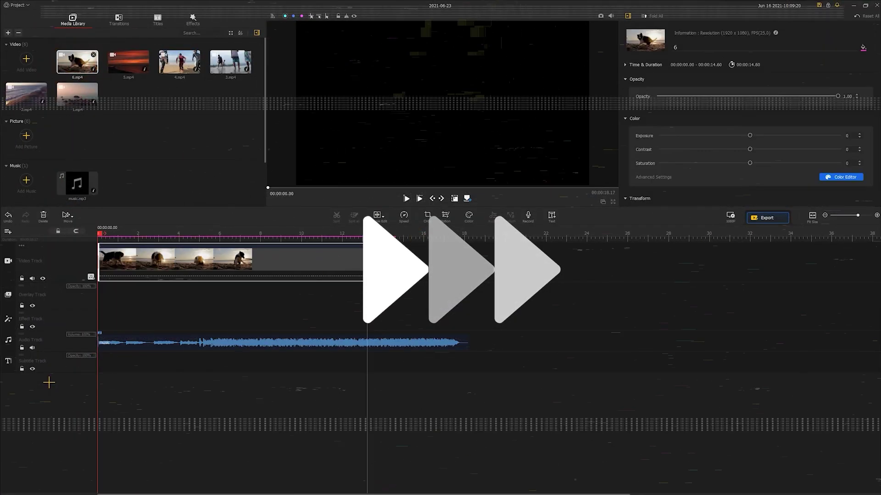
pyautogui.click(242, 234)
pyautogui.moveTo(129, 62); pyautogui.dragTo(275, 275)
pyautogui.click(432, 236)
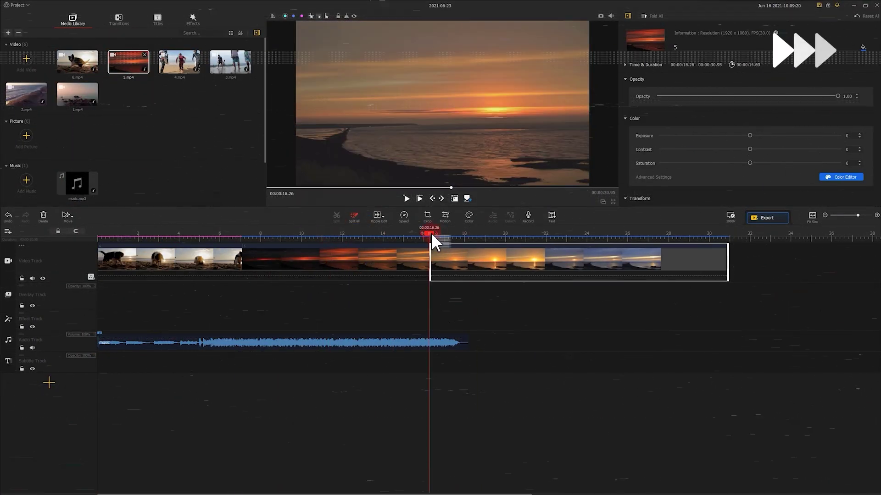
pyautogui.click(477, 264)
pyautogui.press('Delete')
pyautogui.click(444, 265)
pyautogui.moveTo(452, 266); pyautogui.dragTo(275, 265)
pyautogui.click(380, 223)
pyautogui.moveTo(180, 62); pyautogui.dragTo(302, 275)
pyautogui.moveTo(230, 62); pyautogui.dragTo(401, 251)
pyautogui.click(295, 232)
pyautogui.press('space')
pyautogui.click(29, 97)
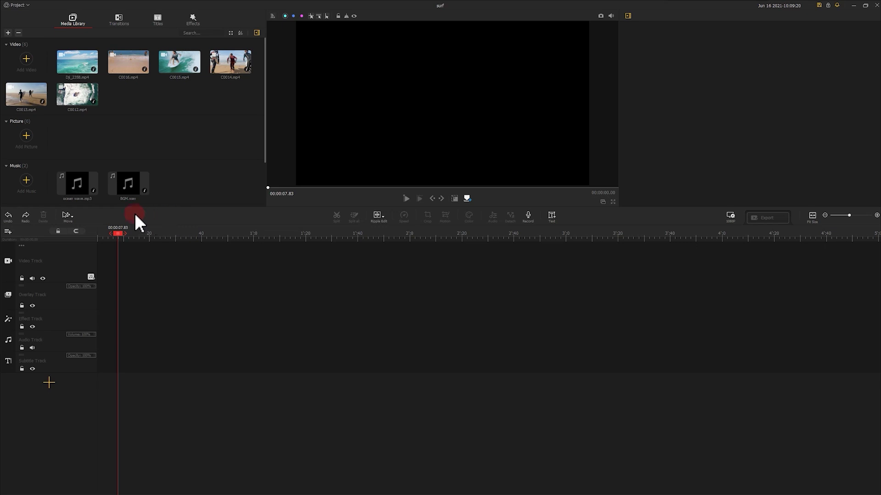
# Step: Place ocean wave.mp3 and BGM.wav on the audio tracks, then select BGM's opening in the Audio Editor
pyautogui.moveTo(77, 188); pyautogui.dragTo(77, 340)
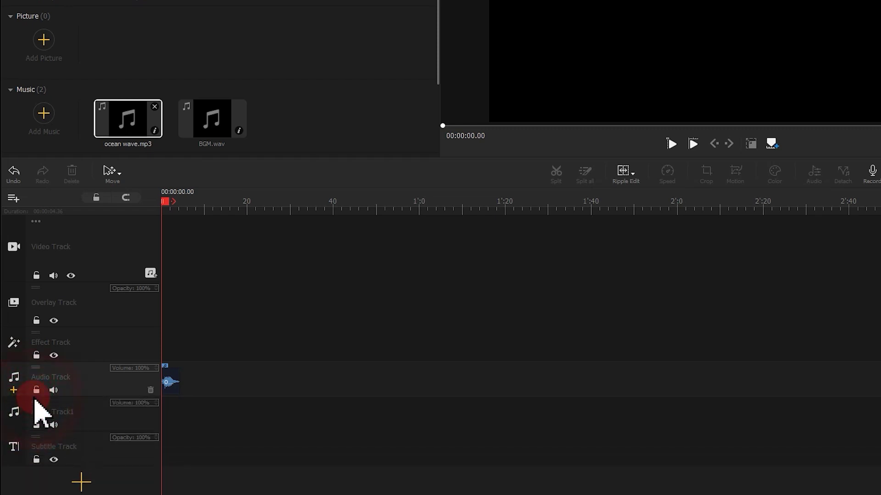
pyautogui.moveTo(209, 131); pyautogui.dragTo(192, 436)
pyautogui.click(202, 422)
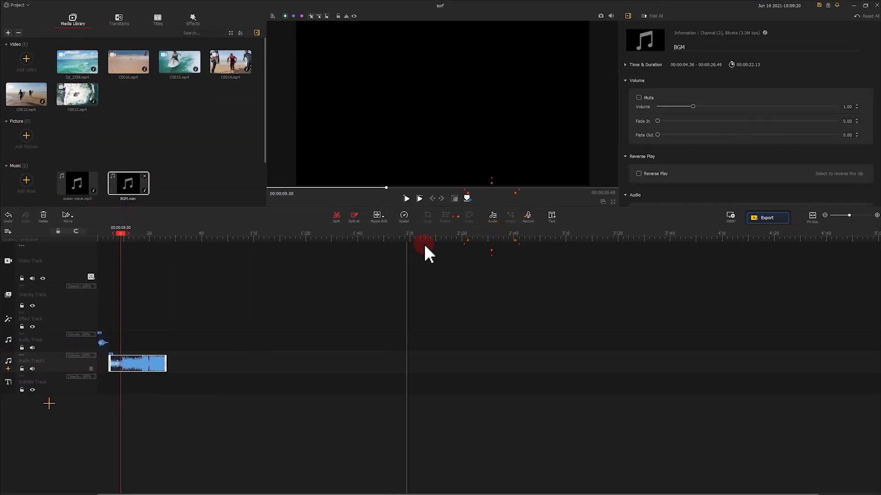
pyautogui.click(492, 218)
pyautogui.moveTo(254, 224); pyautogui.dragTo(179, 230)
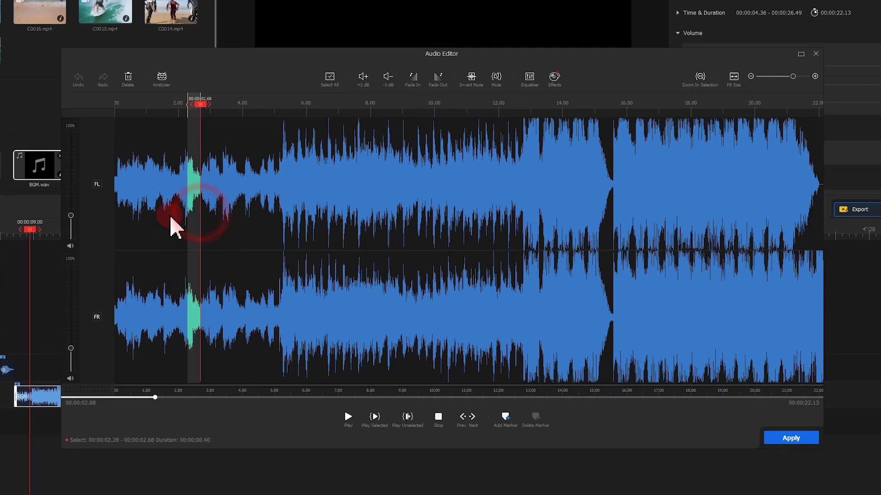
# Step: Fade in BGM's first 2.68 s and apply the edit as BGM-export-1
pyautogui.click(412, 76)
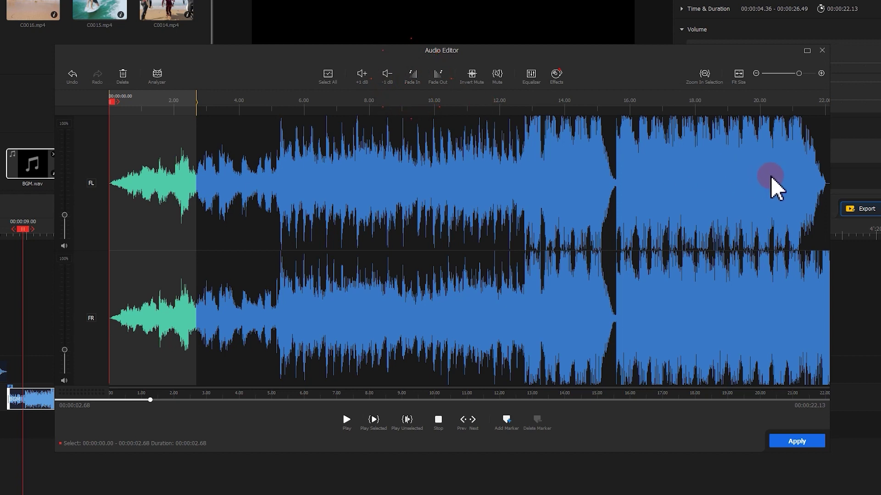
pyautogui.moveTo(798, 183); pyautogui.dragTo(835, 197)
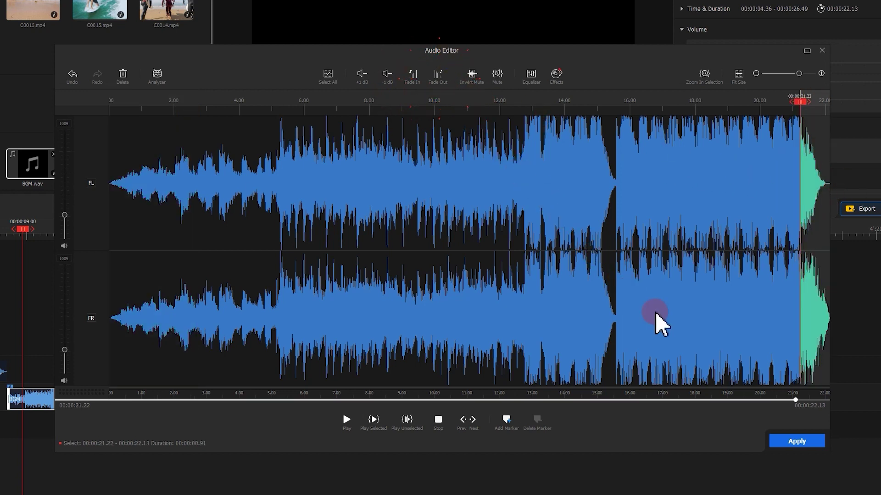
pyautogui.click(784, 439)
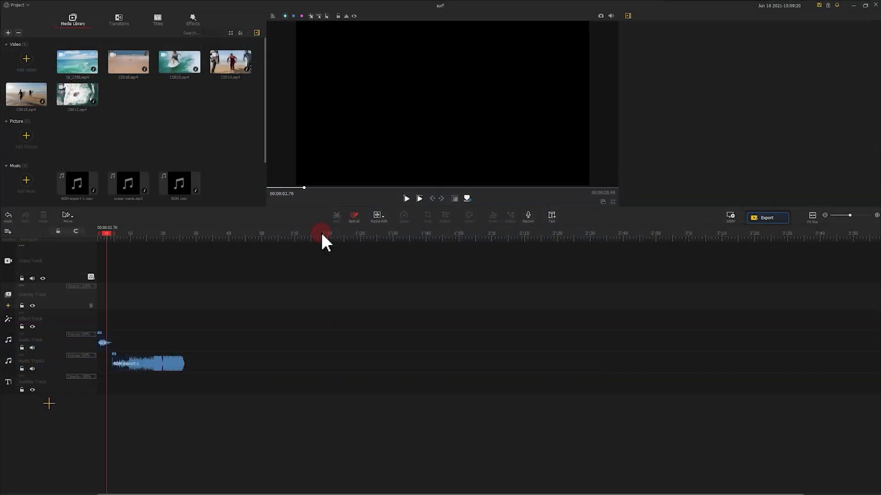
# Step: Add C0016.mp4 at the video track start, mute the track's original sound, and zoom the timeline in
pyautogui.moveTo(137, 64); pyautogui.dragTo(142, 251)
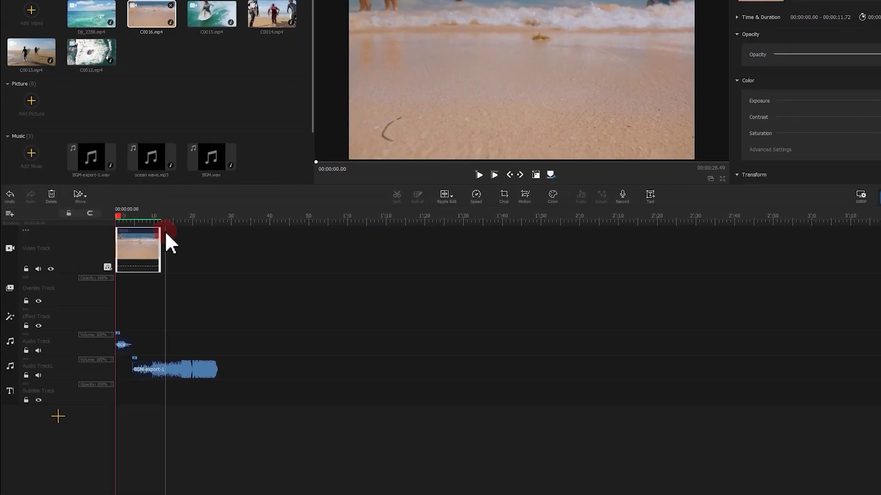
pyautogui.click(32, 278)
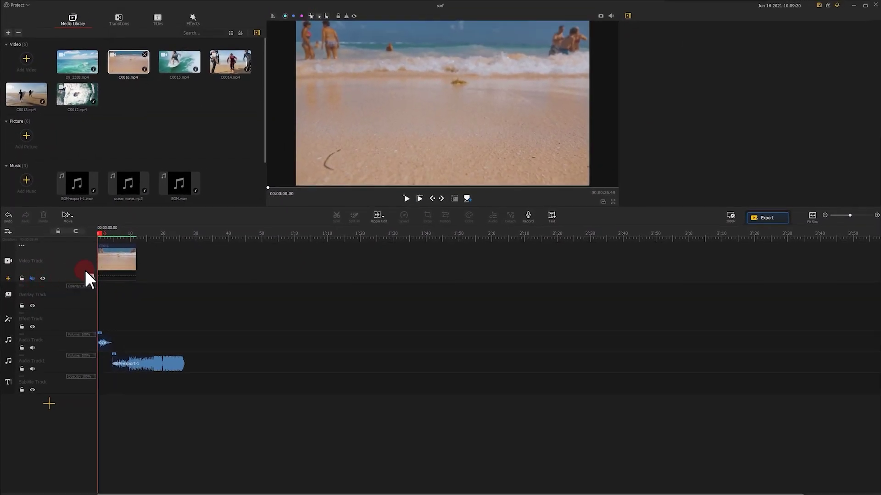
pyautogui.moveTo(189, 237); pyautogui.dragTo(216, 239)
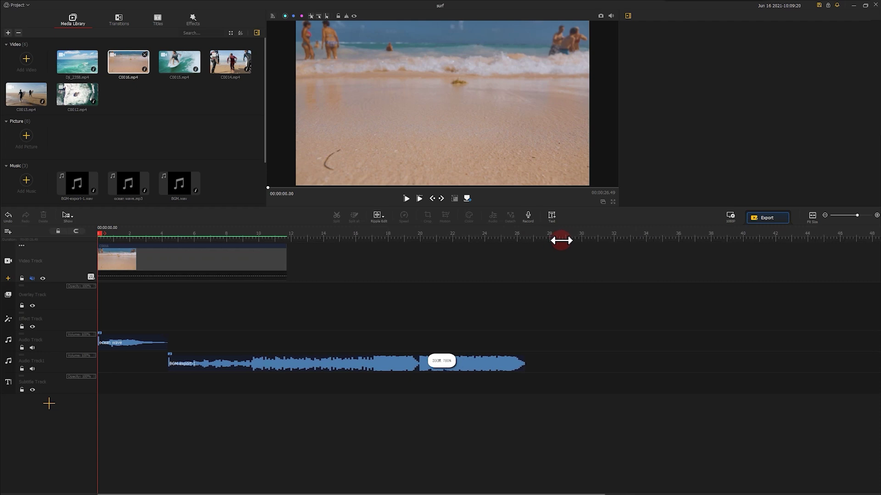
pyautogui.moveTo(621, 236); pyautogui.dragTo(691, 234)
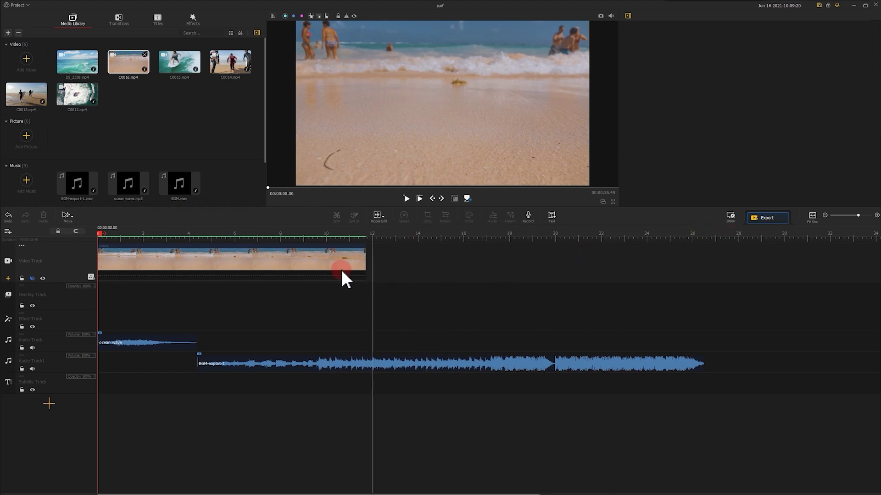
# Step: Split C0016 at 00:00:03.60 and 00:00:07.93 and rearrange the pieces on the video track
pyautogui.click(181, 262)
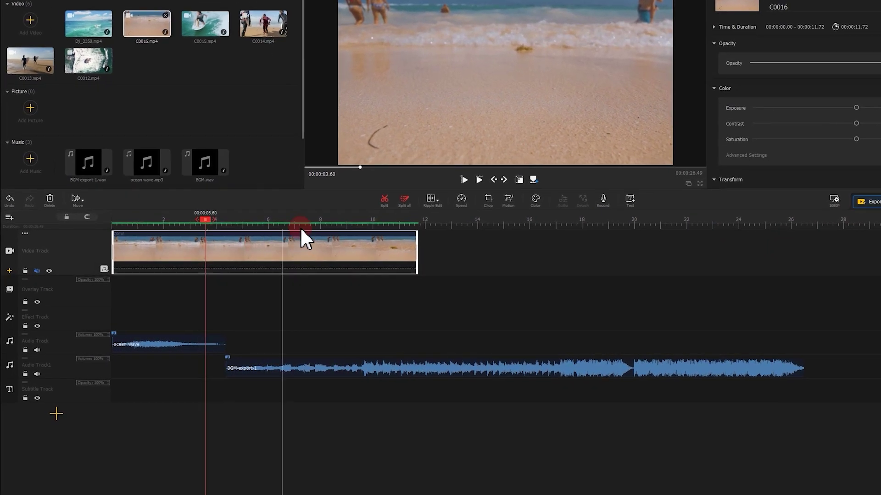
pyautogui.click(336, 218)
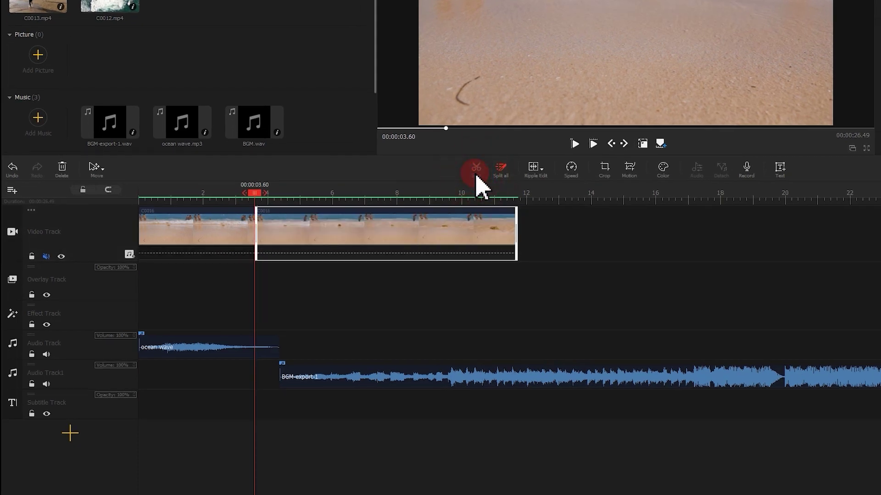
pyautogui.rightClick(258, 238)
pyautogui.click(290, 293)
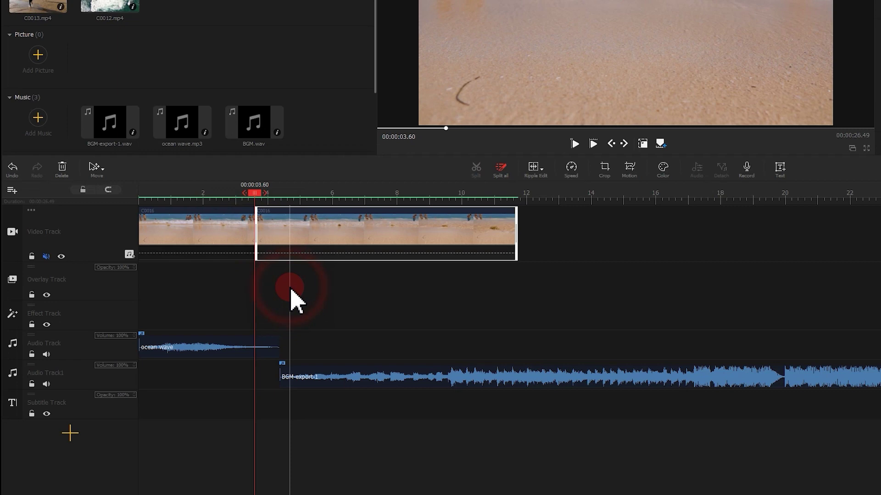
pyautogui.click(396, 243)
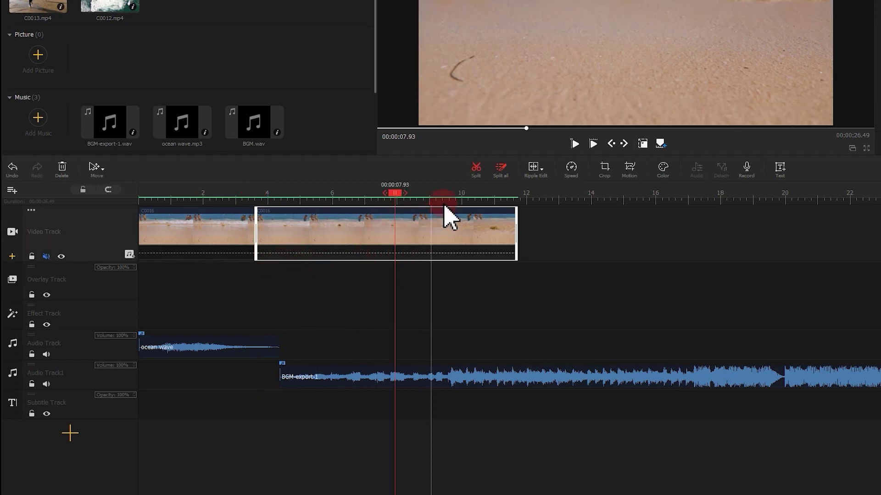
pyautogui.click(476, 171)
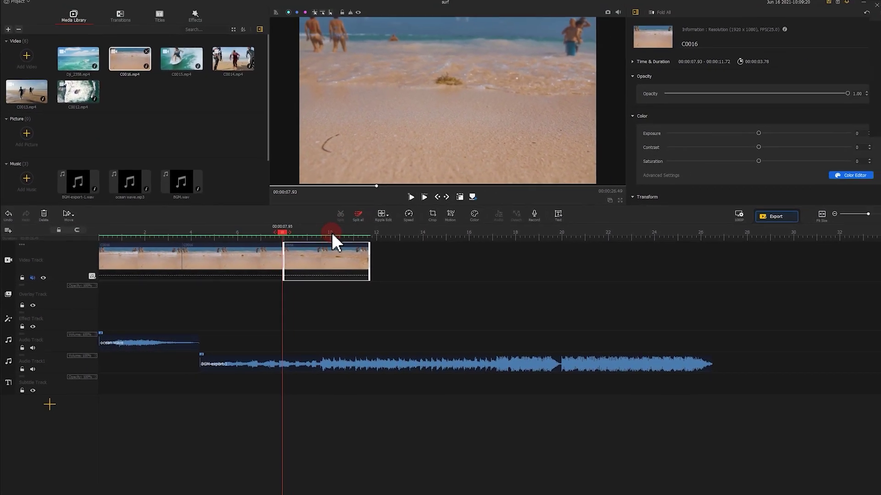
pyautogui.click(167, 262)
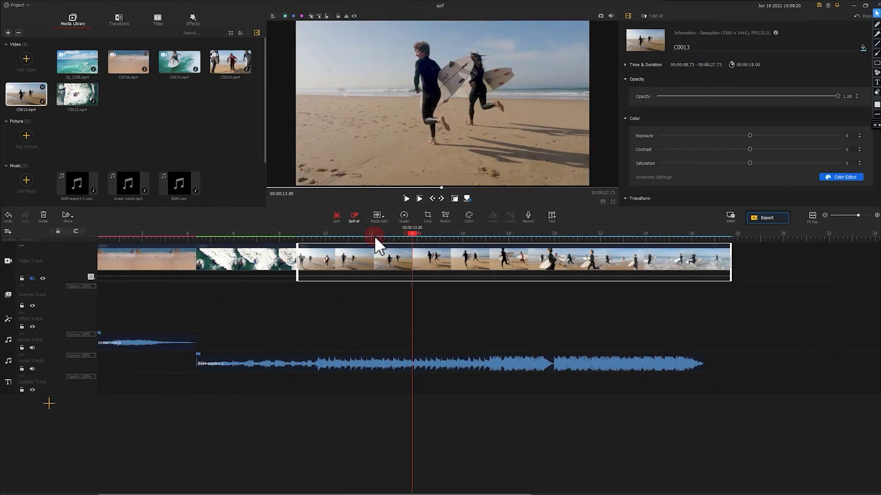
pyautogui.moveTo(375, 244); pyautogui.dragTo(413, 236)
# Step: Add C0015 to the end of the video track at 00:00:16.93 and select it
pyautogui.click(485, 234)
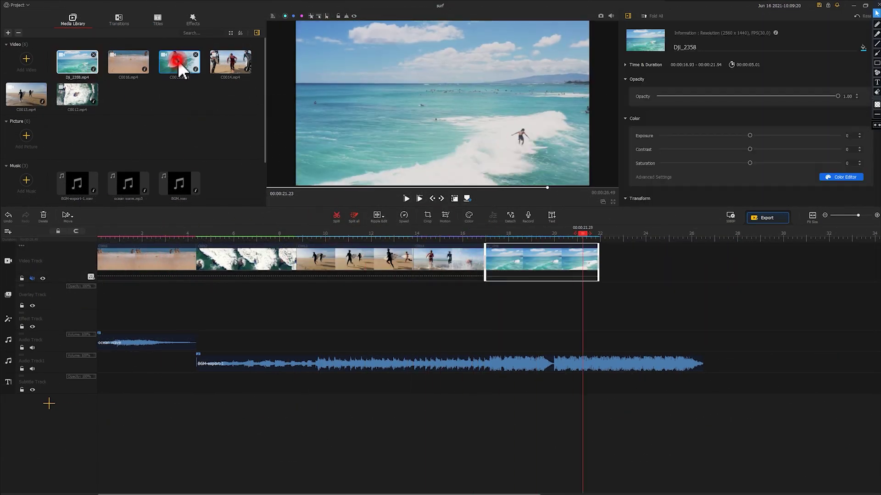
pyautogui.moveTo(177, 63); pyautogui.dragTo(663, 256)
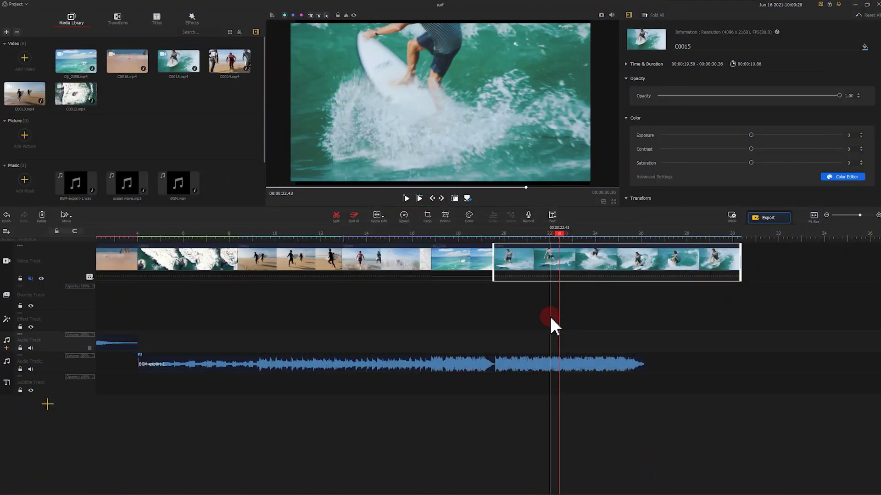
pyautogui.click(554, 367)
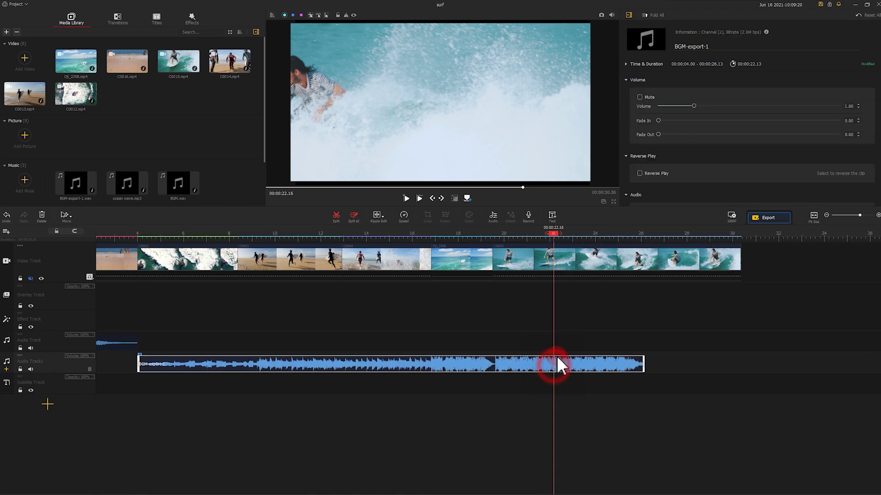
pyautogui.click(550, 269)
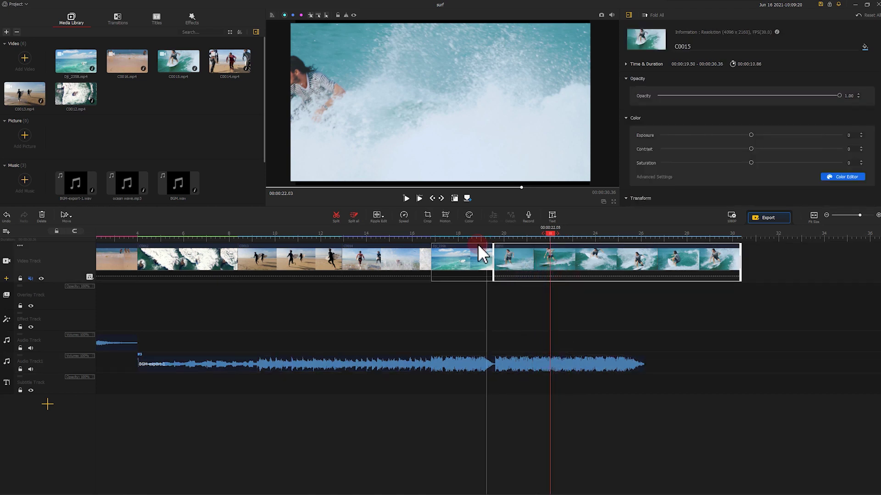
pyautogui.click(404, 216)
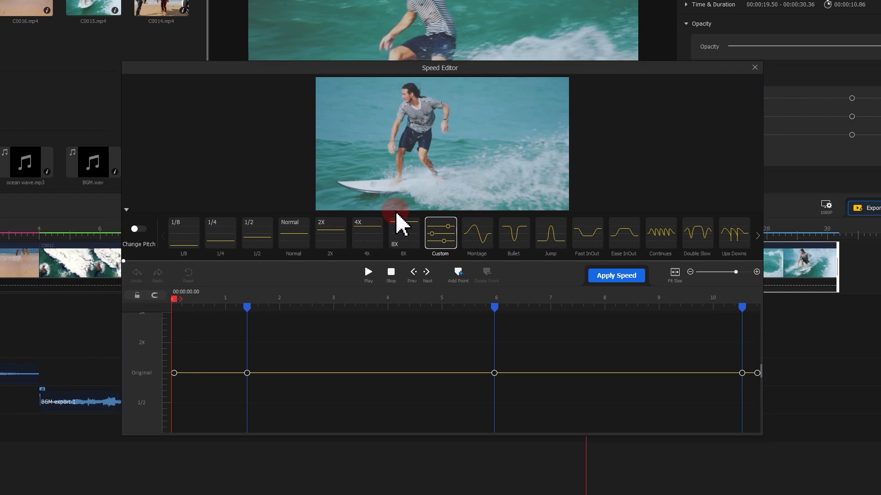
# Step: Apply the Bullet speed preset and shift its keyframes earlier to about 2.1, 2.2, 3.5 and 4.2 s
pyautogui.click(508, 238)
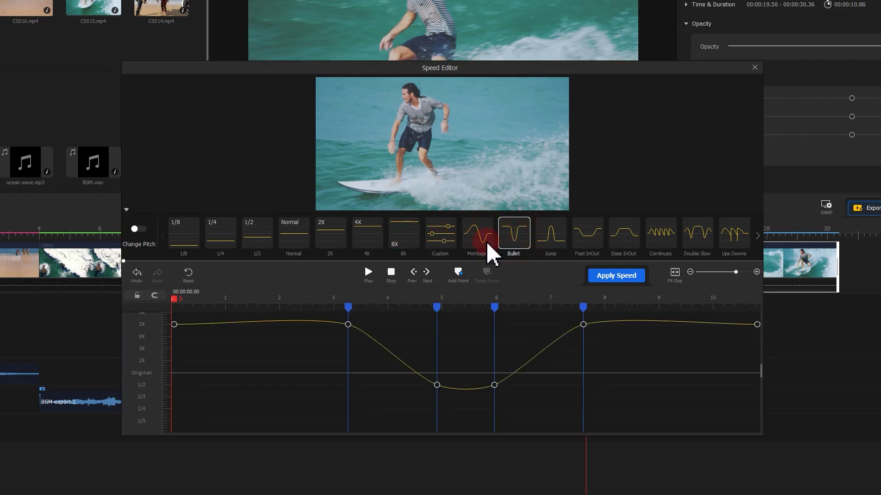
pyautogui.moveTo(349, 308); pyautogui.dragTo(286, 317)
pyautogui.moveTo(437, 307); pyautogui.dragTo(294, 313)
pyautogui.moveTo(494, 306); pyautogui.dragTo(375, 312)
pyautogui.moveTo(590, 312); pyautogui.dragTo(399, 315)
# Step: Lower the start, 2 s, 4 s and end speed points to near normal speed
pyautogui.moveTo(279, 324); pyautogui.dragTo(280, 370)
pyautogui.moveTo(174, 324); pyautogui.dragTo(176, 364)
pyautogui.click(257, 361)
pyautogui.moveTo(387, 324); pyautogui.dragTo(393, 365)
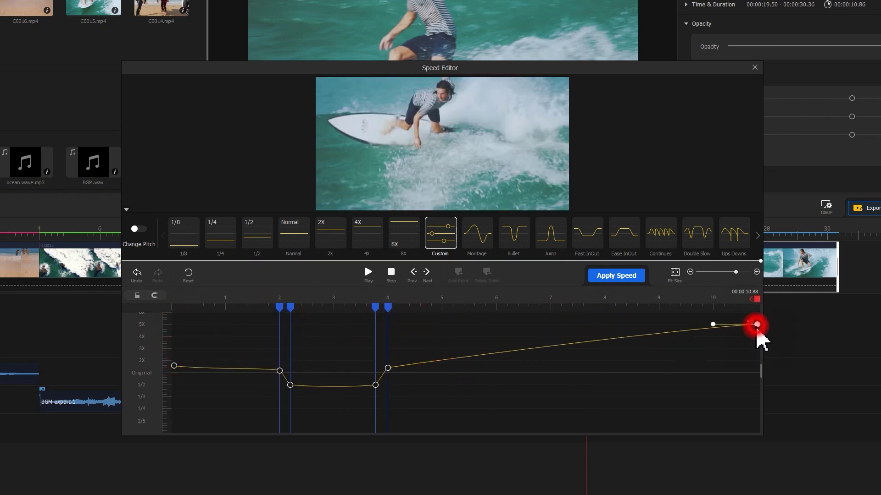
pyautogui.moveTo(757, 325); pyautogui.dragTo(757, 367)
pyautogui.click(375, 383)
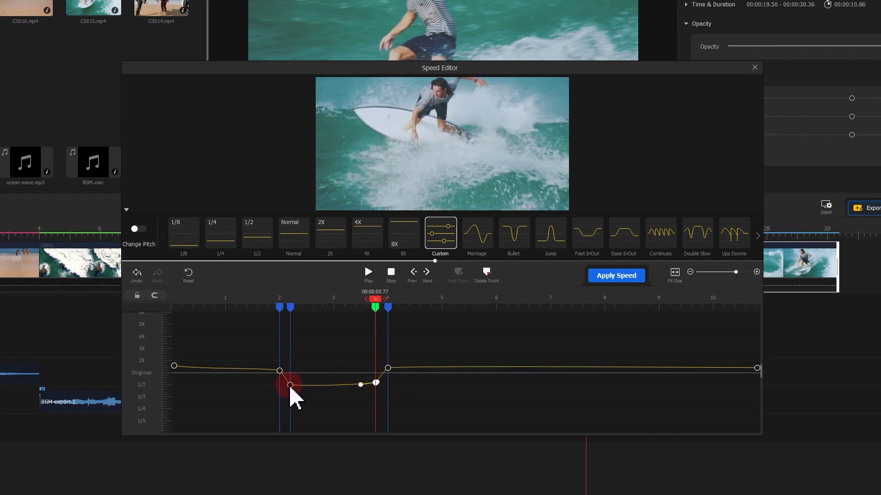
pyautogui.moveTo(289, 386); pyautogui.dragTo(290, 380)
# Step: Preview the custom speed ramp from the start and apply it to C0015
pyautogui.click(185, 299)
pyautogui.click(367, 274)
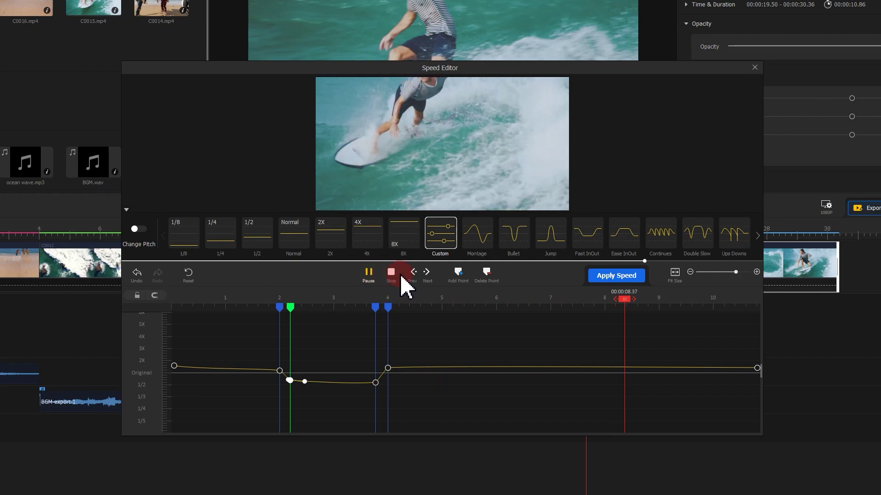
pyautogui.click(607, 278)
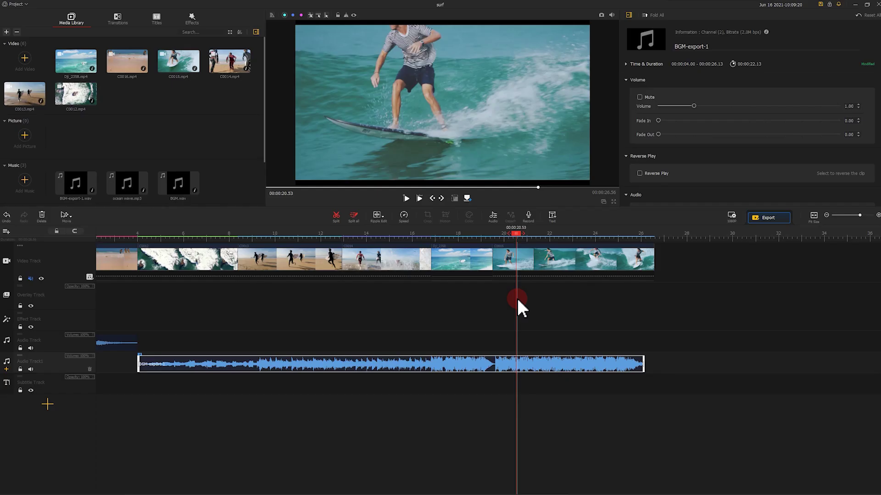
# Step: Apply the Montage preset to C0015, switch to Jump, then view the 61 available transitions
pyautogui.click(478, 229)
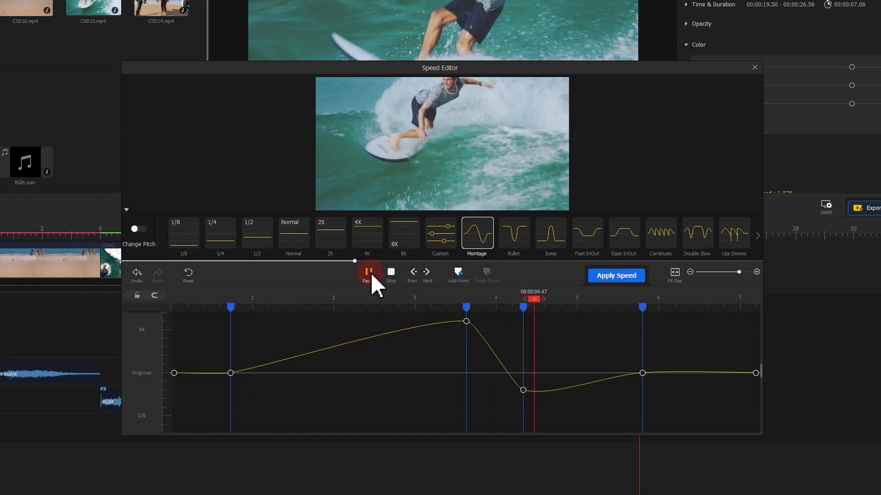
pyautogui.click(542, 236)
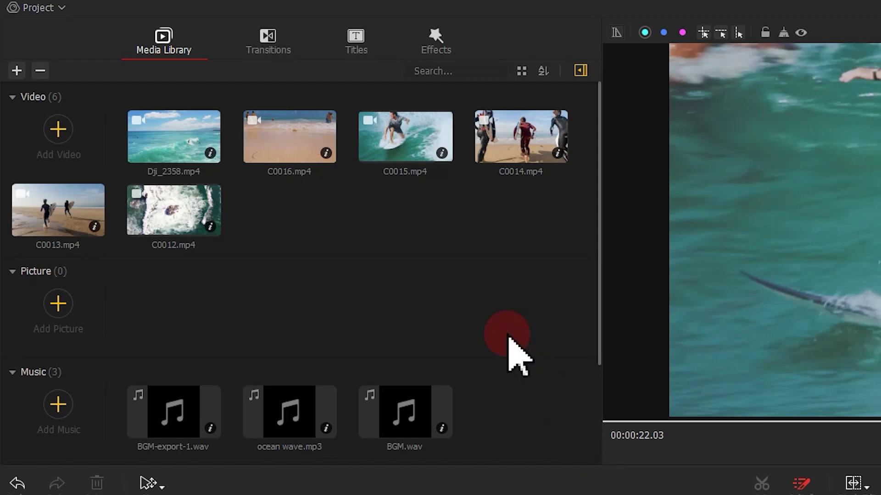
pyautogui.click(274, 49)
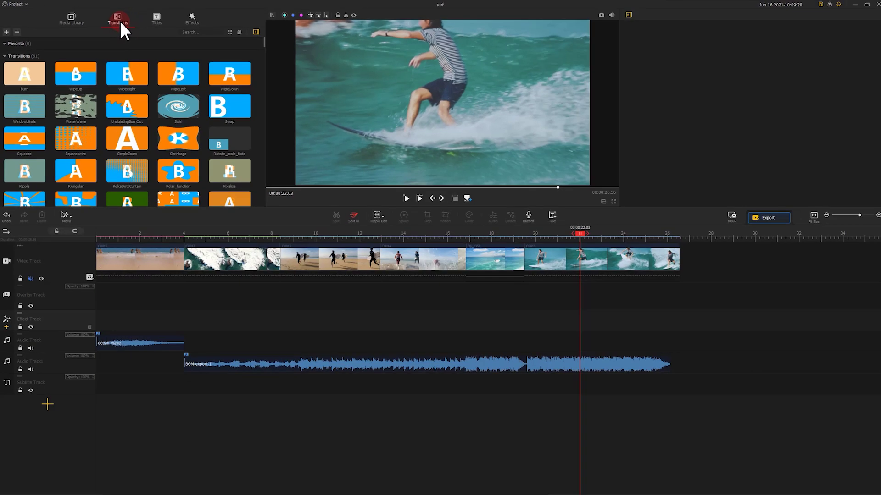
# Step: Preview Ripple and place three Ripple transitions at clip boundaries, including near 7–9 s and 17 s
pyautogui.click(26, 166)
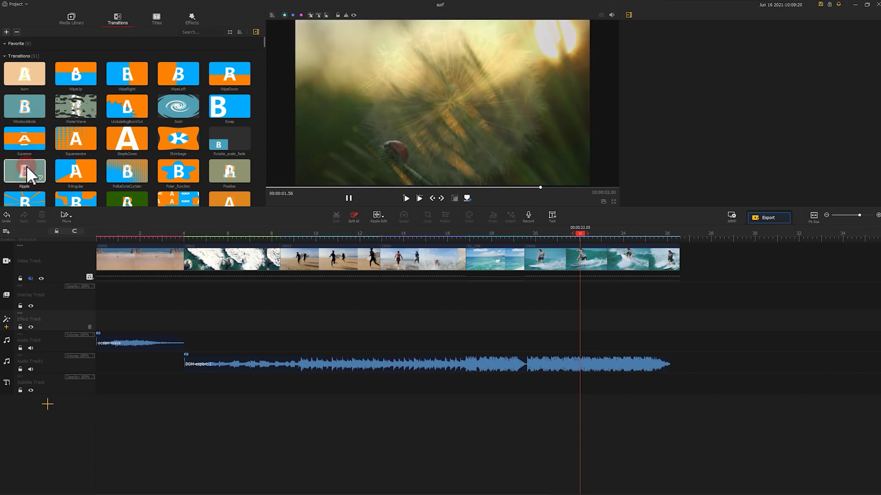
pyautogui.moveTo(28, 169); pyautogui.dragTo(183, 261)
pyautogui.moveTo(32, 176); pyautogui.dragTo(386, 264)
pyautogui.moveTo(35, 179); pyautogui.dragTo(520, 254)
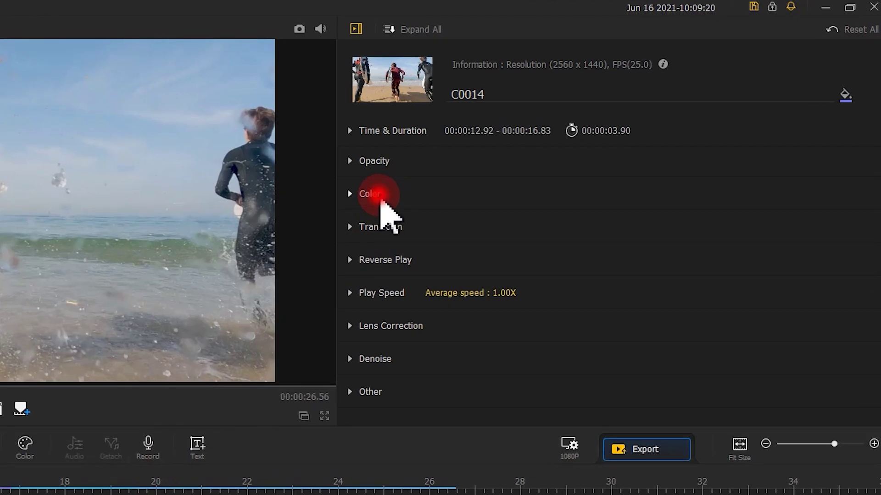
# Step: Grade clip C0014 with the Travel9 LUT in the Color Editor and apply it
pyautogui.click(639, 96)
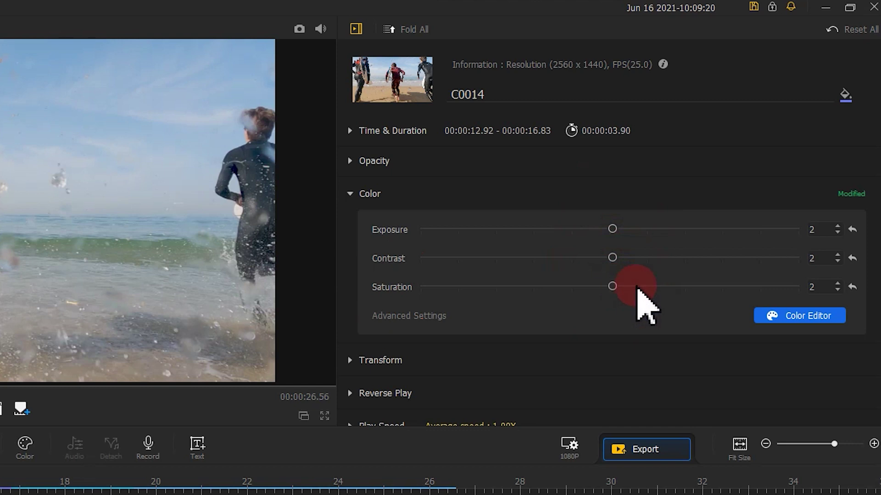
pyautogui.click(795, 317)
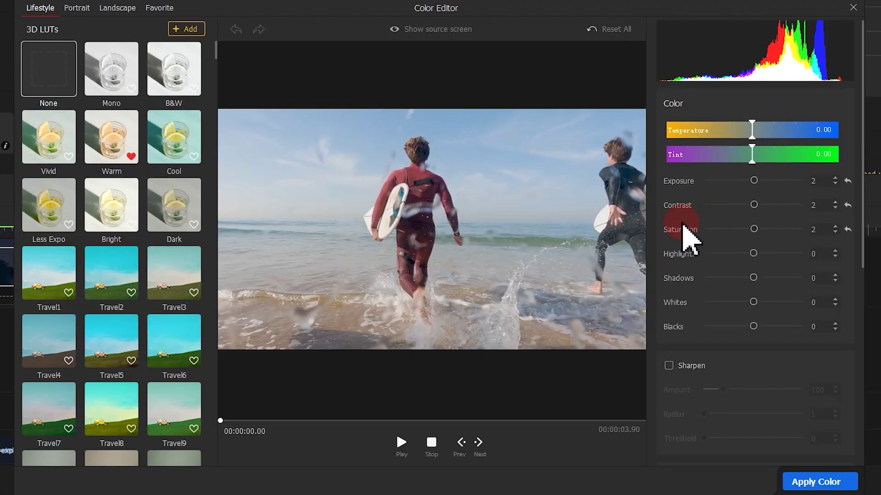
pyautogui.click(177, 404)
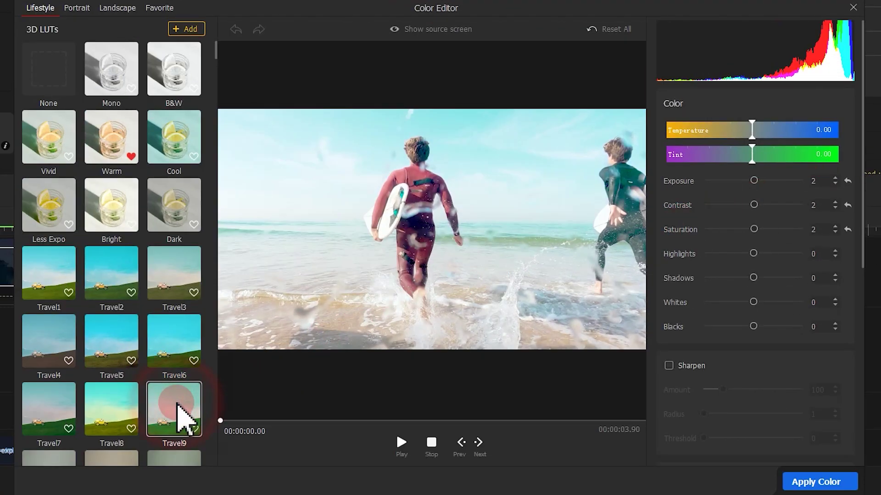
pyautogui.click(820, 482)
# Step: Warm clip C0013's colour temperature slightly, apply the colour, and play back the grade
pyautogui.click(341, 257)
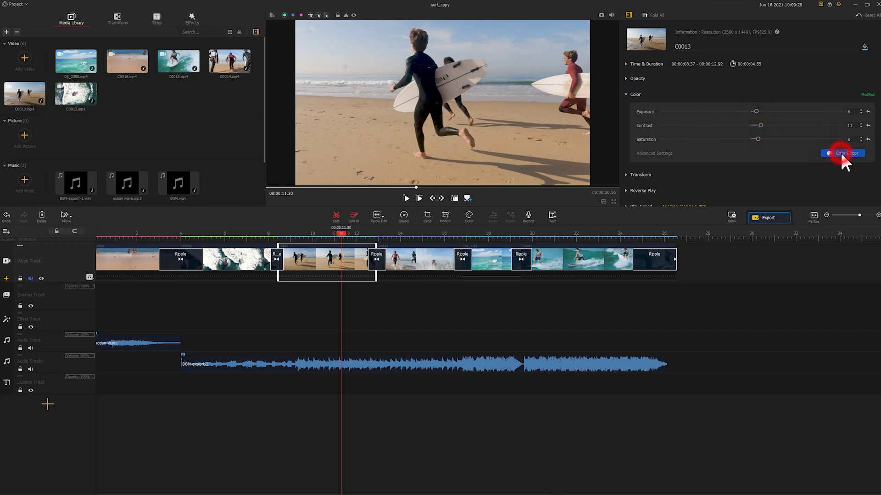
pyautogui.moveTo(620, 182); pyautogui.dragTo(623, 252)
pyautogui.click(626, 182)
pyautogui.click(656, 382)
pyautogui.press('space')
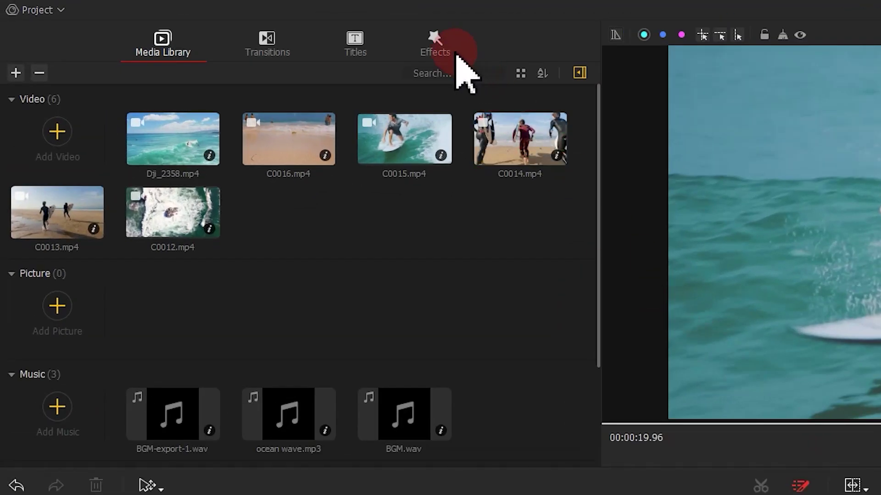
# Step: Place a Shake effect at 00:00:19.96 on the effect track, trim it under one second, and preview
pyautogui.click(454, 59)
pyautogui.moveTo(598, 96); pyautogui.dragTo(535, 415)
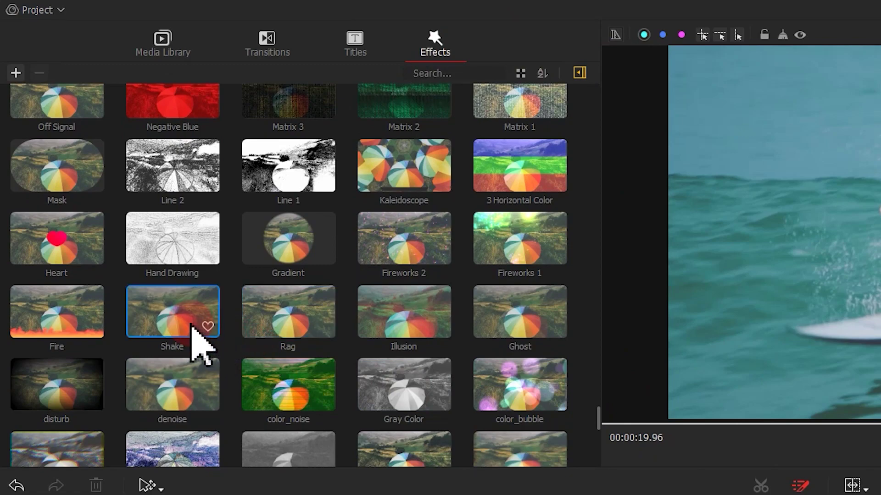
pyautogui.click(197, 339)
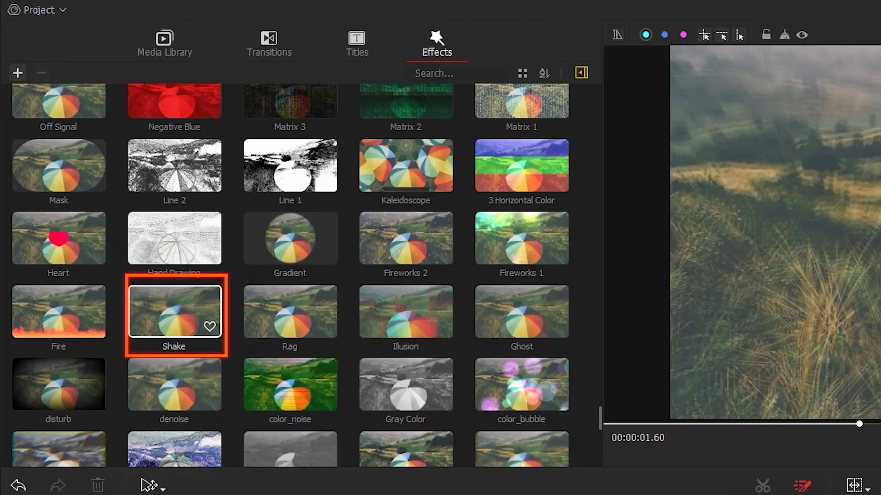
pyautogui.moveTo(133, 225); pyautogui.dragTo(880, 494)
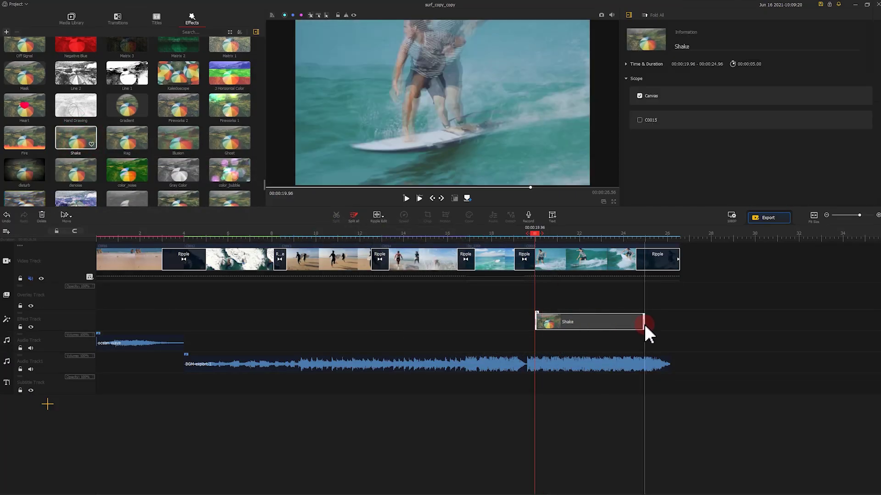
pyautogui.moveTo(642, 323); pyautogui.dragTo(555, 314)
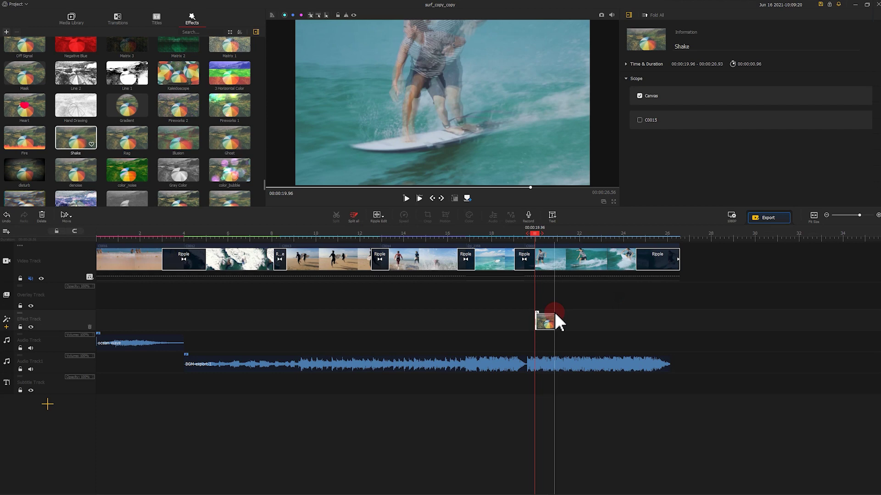
pyautogui.press('space')
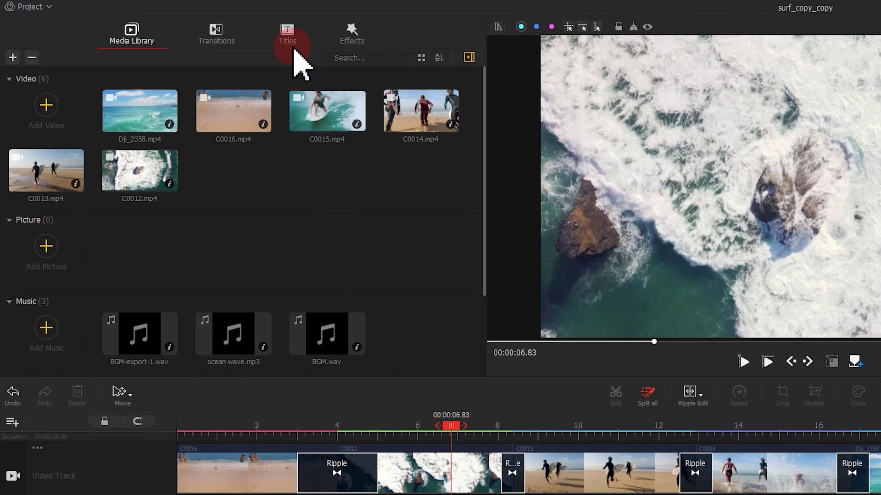
# Step: Place the Title 1 preset on the subtitle track at 00:00:05.00 and select it
pyautogui.click(157, 20)
pyautogui.moveTo(483, 171); pyautogui.dragTo(486, 252)
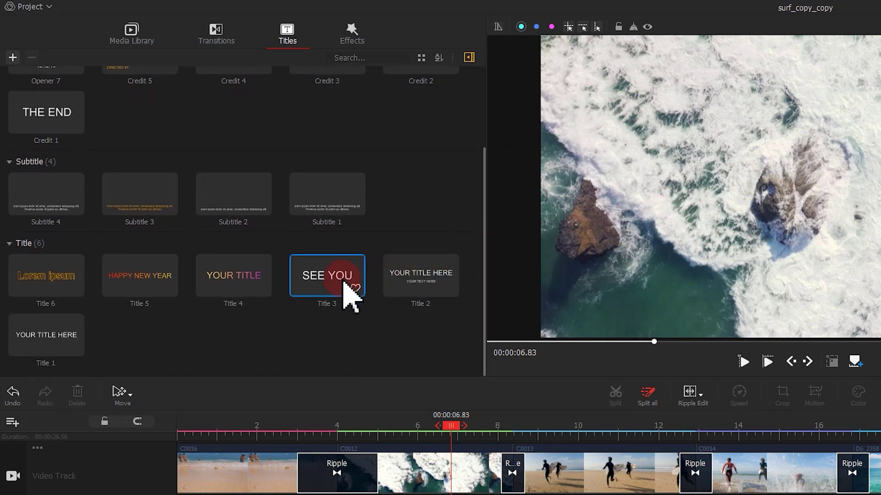
pyautogui.moveTo(54, 342); pyautogui.dragTo(123, 373)
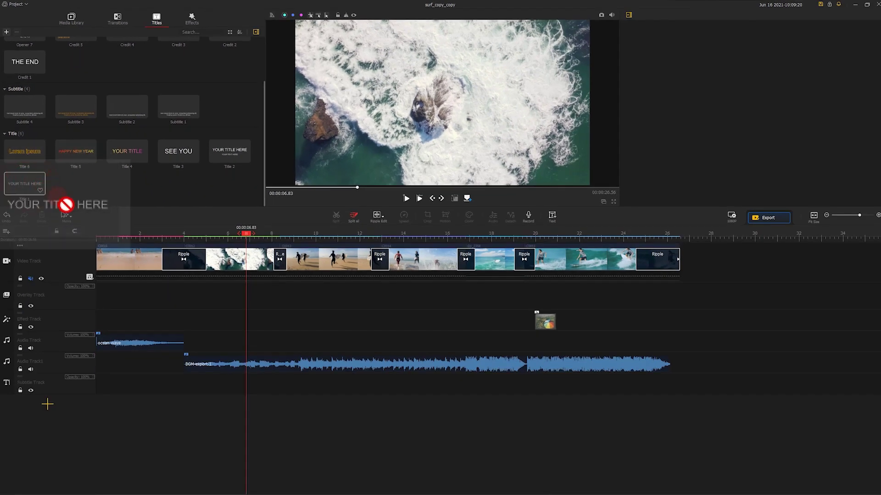
pyautogui.moveTo(65, 205); pyautogui.dragTo(214, 369)
pyautogui.click(300, 383)
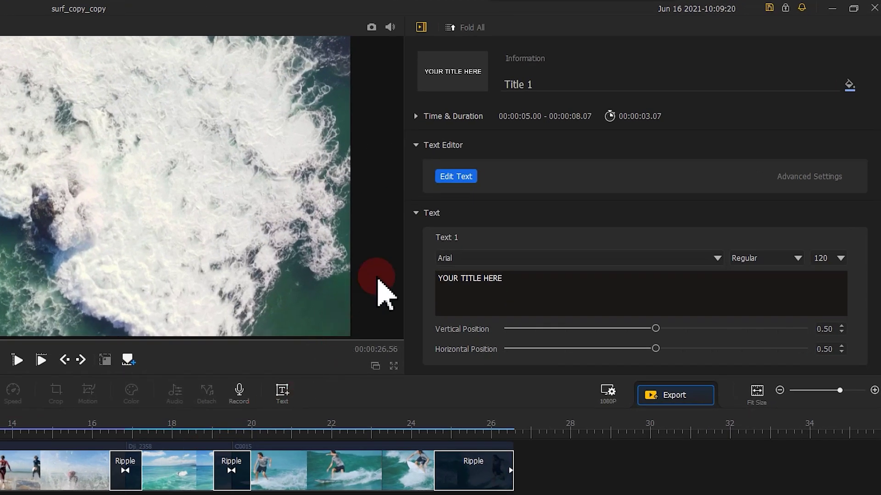
# Step: Set the title font to Incised901 NdIt BT Italic and replace the text with 'The Surf Day In My Life'
pyautogui.click(646, 97)
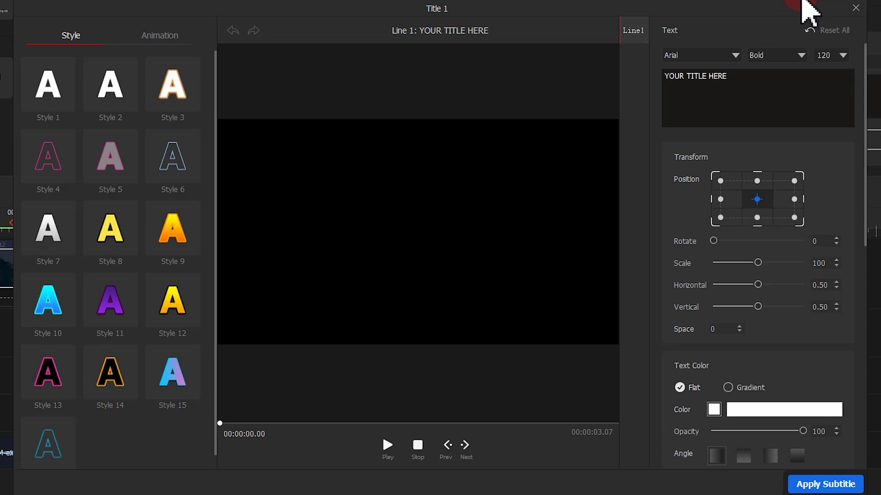
pyautogui.click(736, 54)
pyautogui.moveTo(792, 77); pyautogui.dragTo(783, 173)
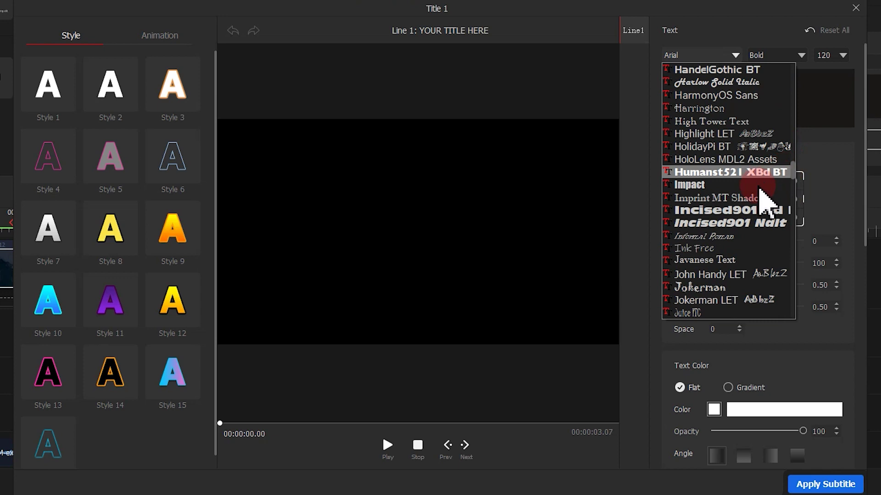
pyautogui.click(743, 219)
pyautogui.moveTo(742, 80); pyautogui.dragTo(666, 76)
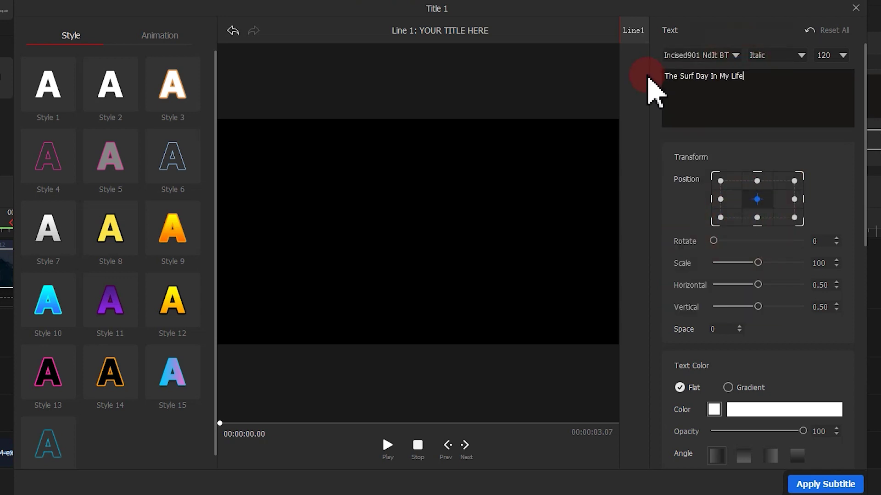
pyautogui.click(394, 423)
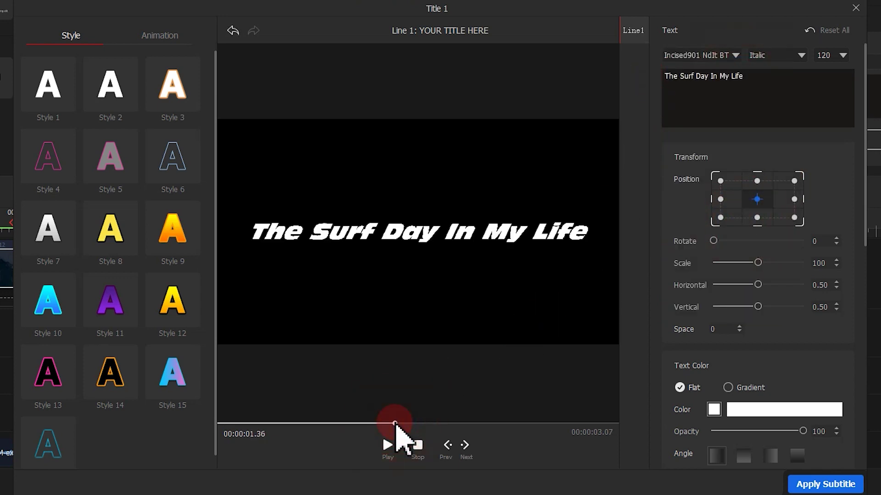
# Step: Give the title a cyan-to-bright-yellow gradient colour and apply the subtitle
pyautogui.click(728, 388)
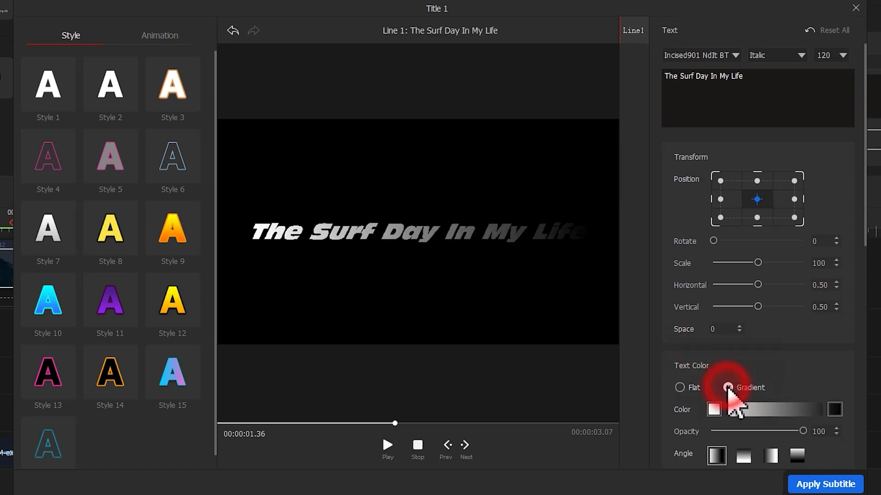
pyautogui.click(713, 409)
pyautogui.click(444, 275)
pyautogui.click(457, 341)
pyautogui.click(458, 383)
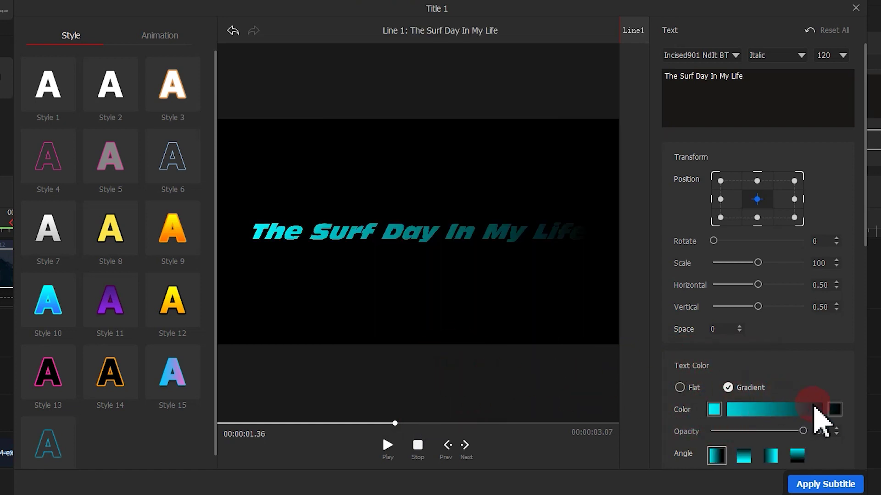
pyautogui.click(834, 409)
pyautogui.click(365, 146)
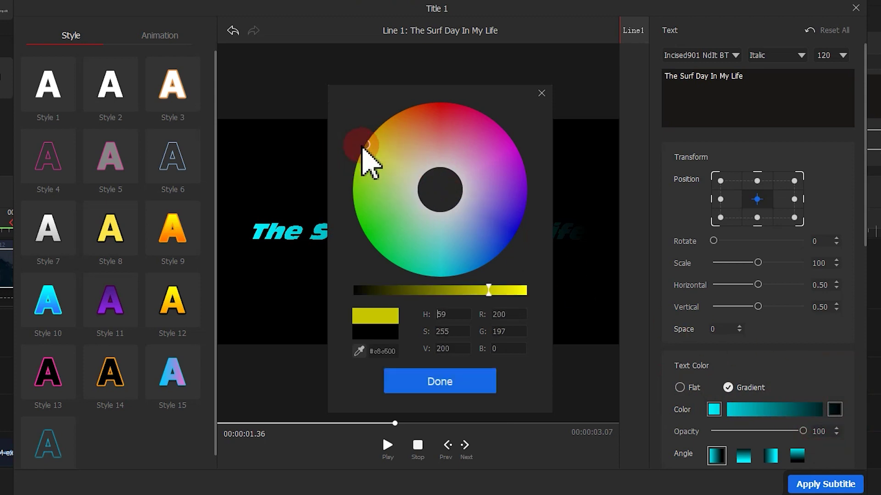
pyautogui.moveTo(489, 291); pyautogui.dragTo(527, 296)
pyautogui.click(464, 385)
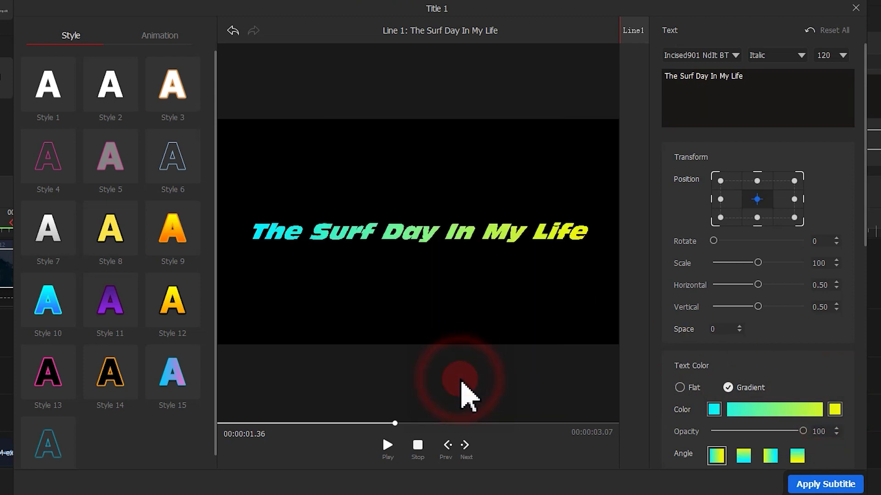
pyautogui.click(811, 484)
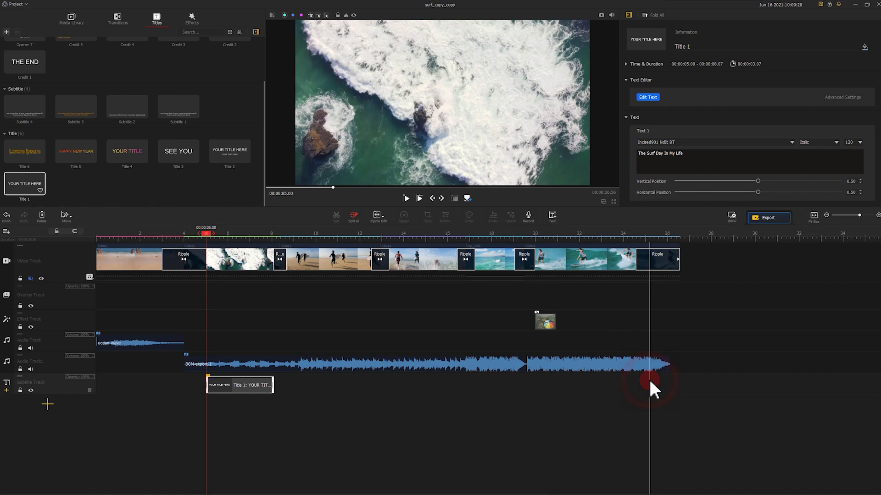
# Step: Preview the title, then open Export for surf (MP4, H264, 30 FPS) with hardware-accelerated encoding enabled
pyautogui.press('space')
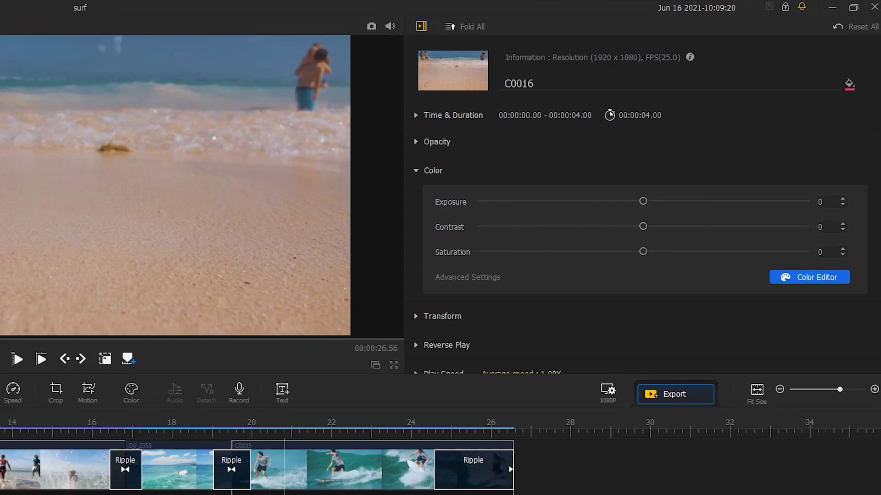
pyautogui.click(671, 395)
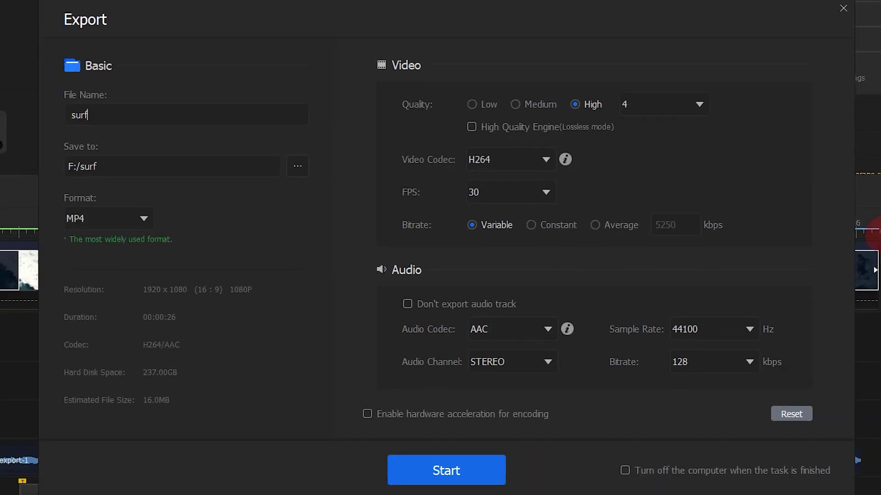
pyautogui.click(387, 415)
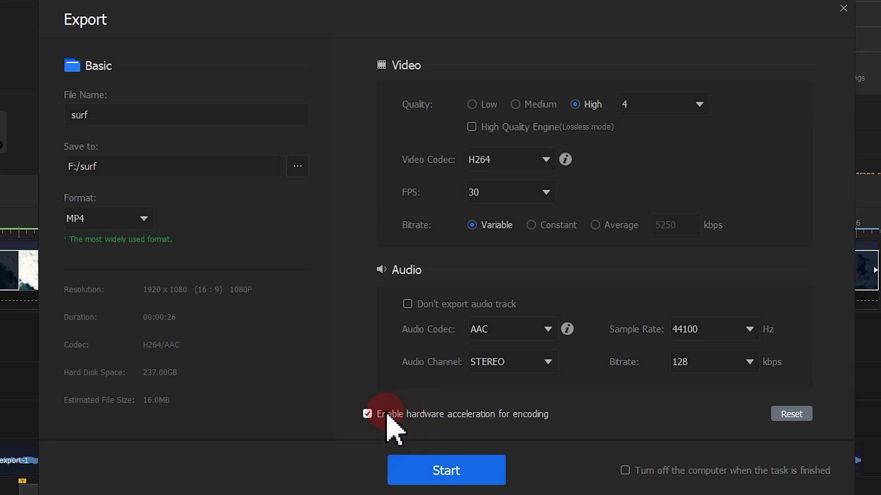